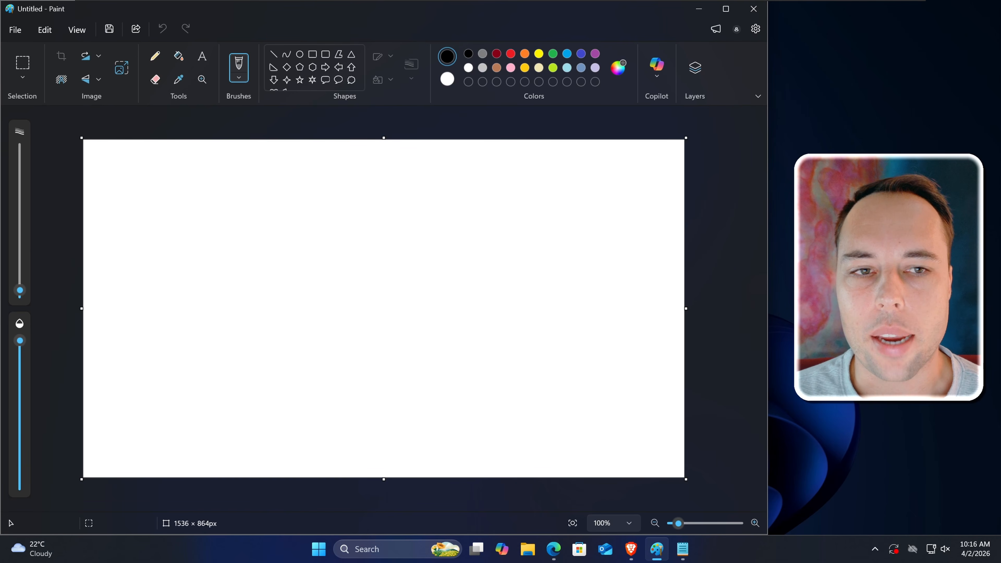
Examine the Copilot features offered in Paint and Notepad
{"action": "left_click", "coordinate": [656, 68]}
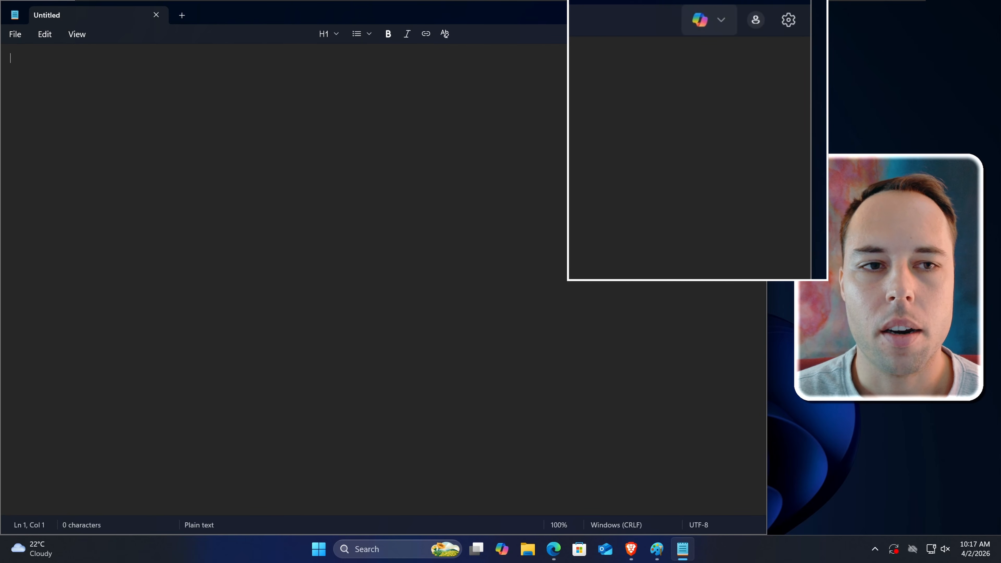
{"action": "left_click", "coordinate": [709, 19]}
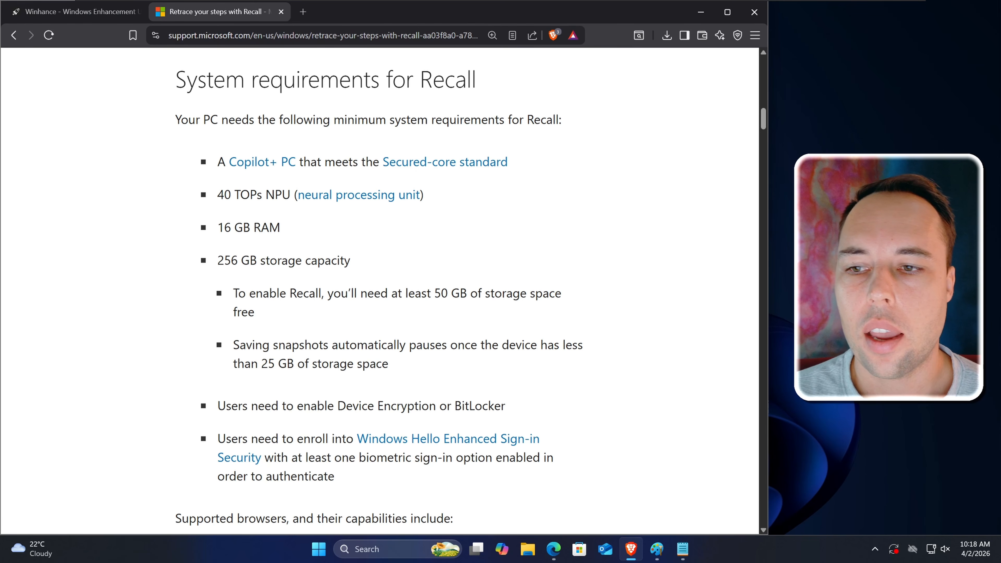
Review the Recall system requirements, highlighting the Copilot+ PC, 40 TOPs NPU and snapshot-saving entries
{"action": "left_click_drag", "start_coordinate": [217, 161], "coordinate": [299, 163]}
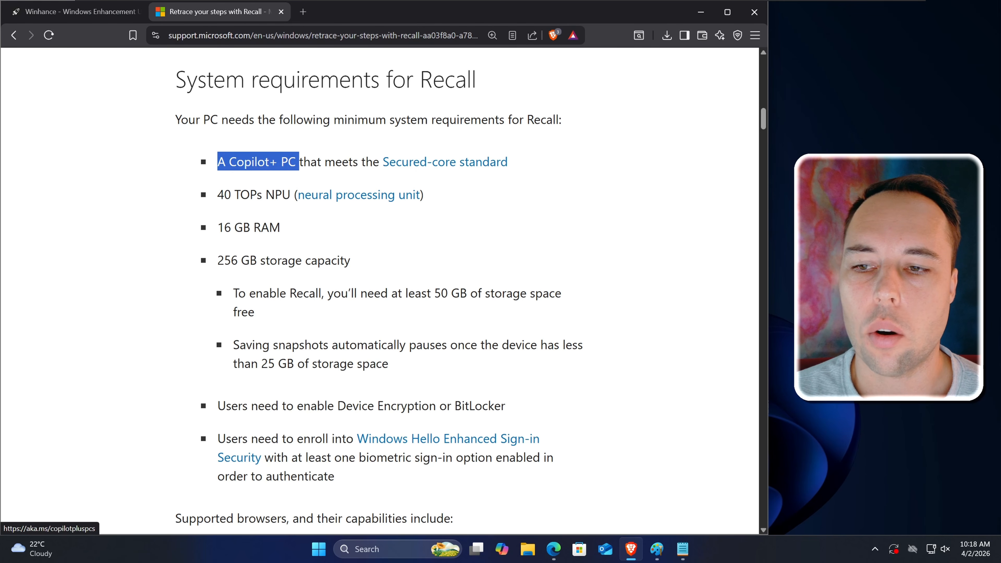
{"action": "left_click_drag", "start_coordinate": [218, 195], "coordinate": [290, 195]}
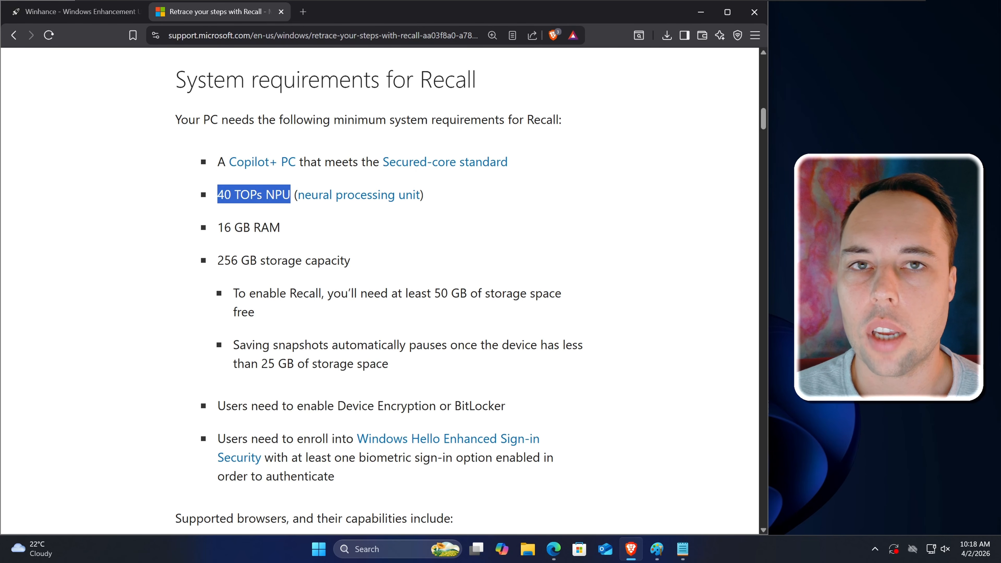
{"action": "double_click", "coordinate": [448, 80]}
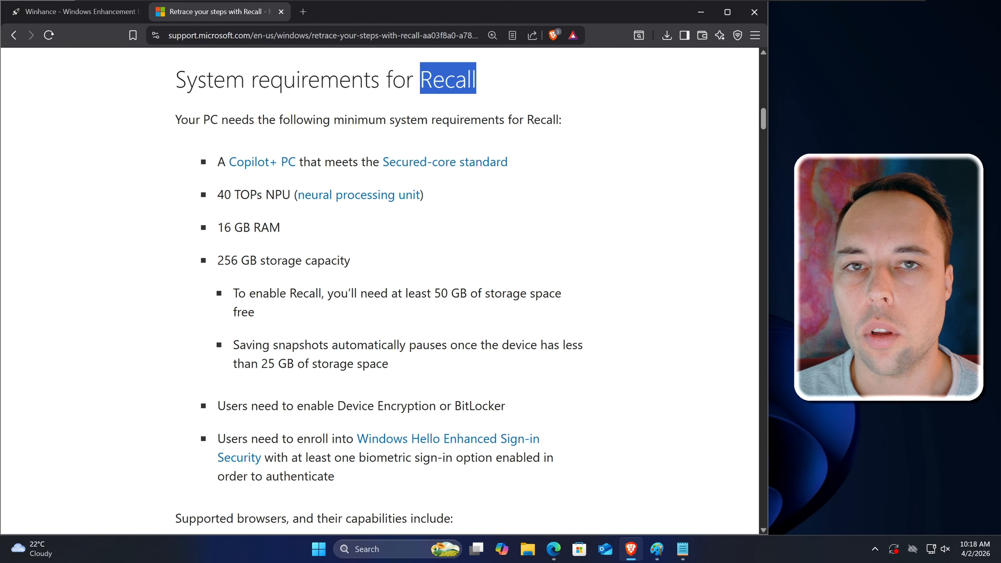
{"action": "left_click_drag", "start_coordinate": [233, 345], "coordinate": [328, 344]}
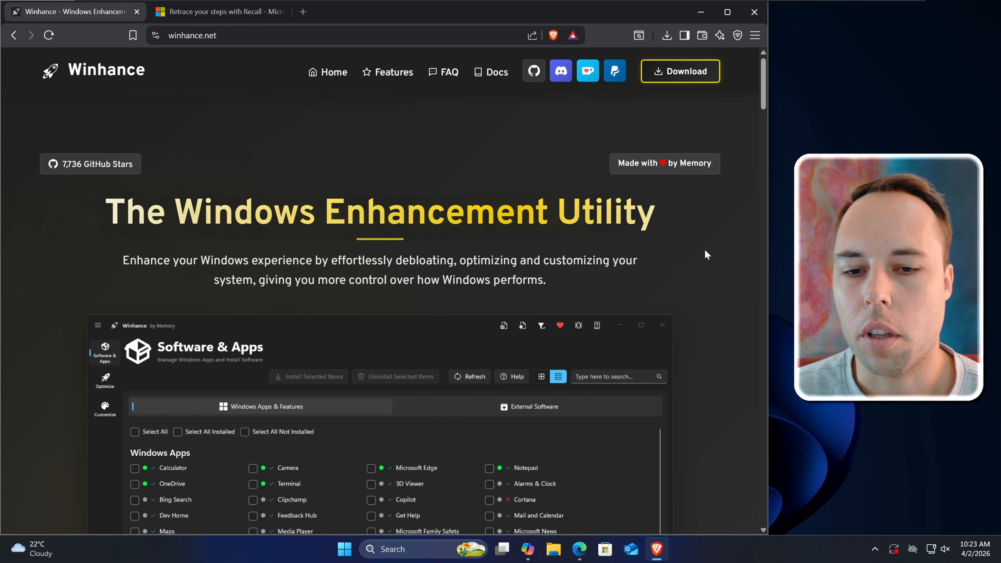
{"action": "scroll", "coordinate": [703, 248], "scroll_direction": "down", "scroll_amount": 7}
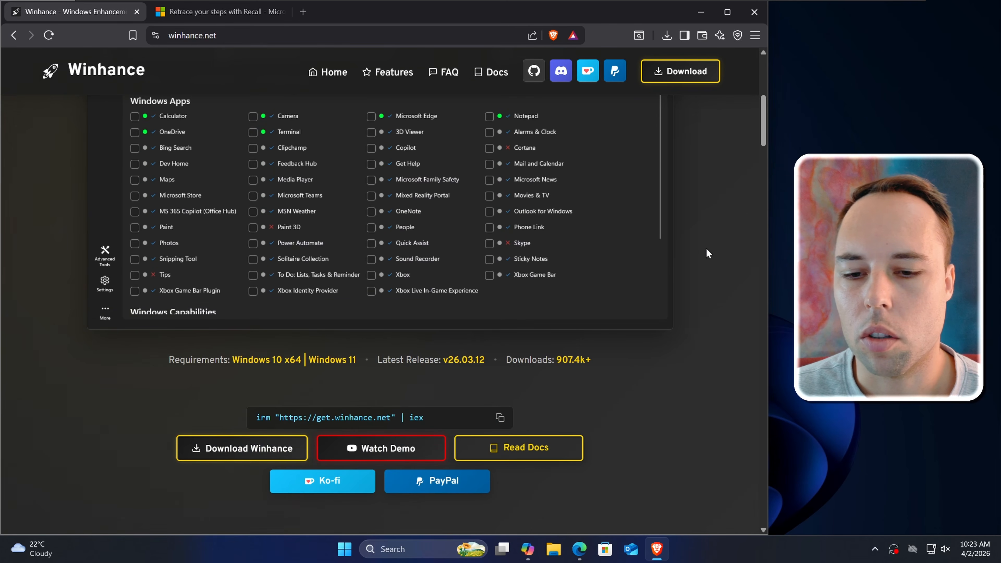
{"action": "scroll", "coordinate": [706, 253], "scroll_direction": "down", "scroll_amount": 4}
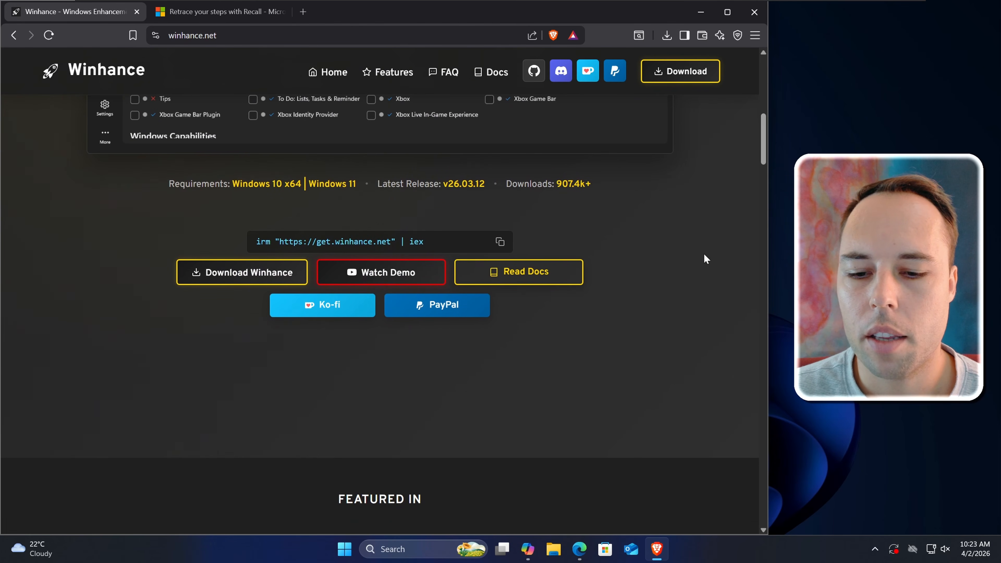
{"action": "left_click", "coordinate": [501, 241]}
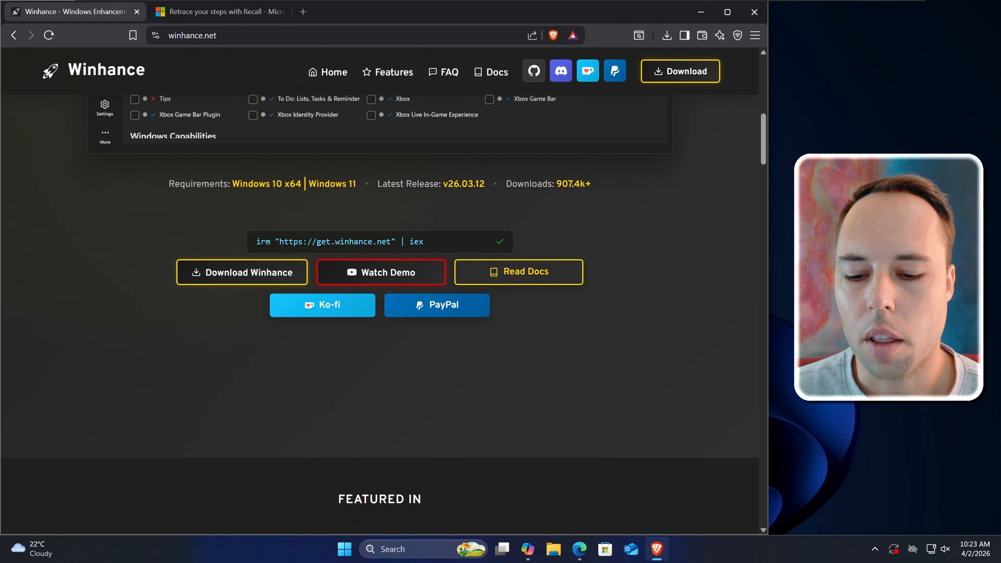
Run the copied Winhance install command in a Terminal with administrator rights and choose option 1, Normal Installation
{"action": "right_click", "coordinate": [344, 549]}
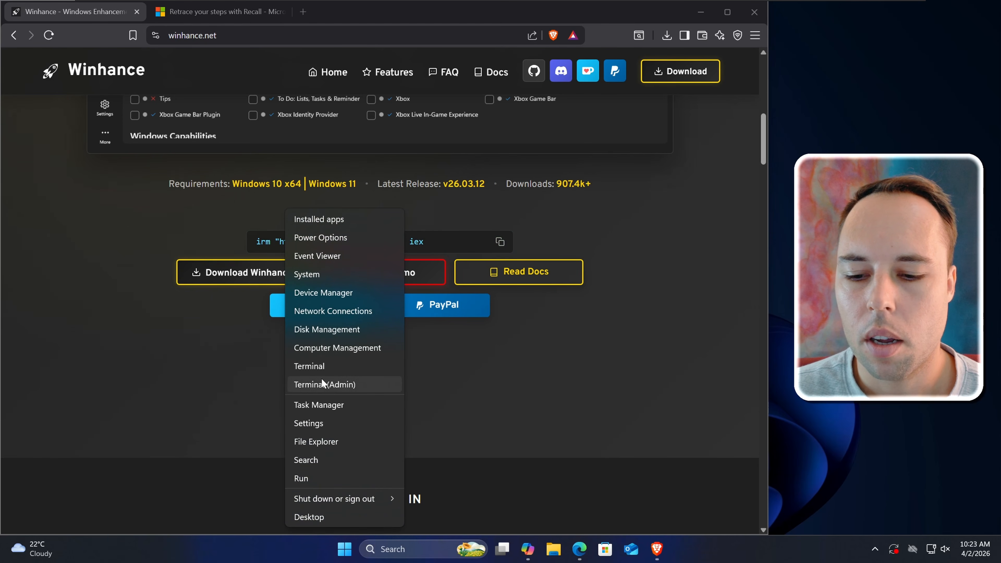
{"action": "left_click", "coordinate": [362, 385]}
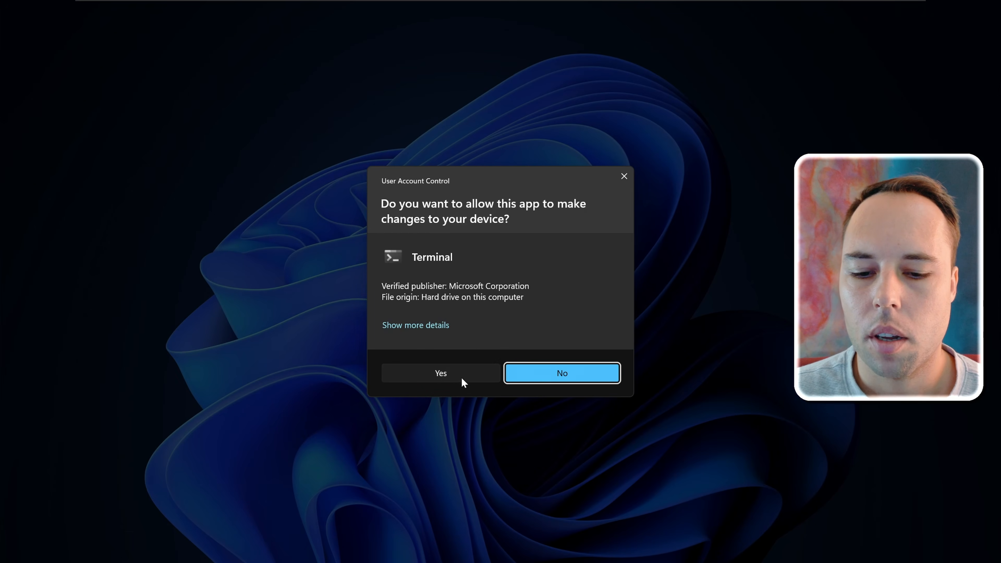
{"action": "left_click", "coordinate": [462, 379]}
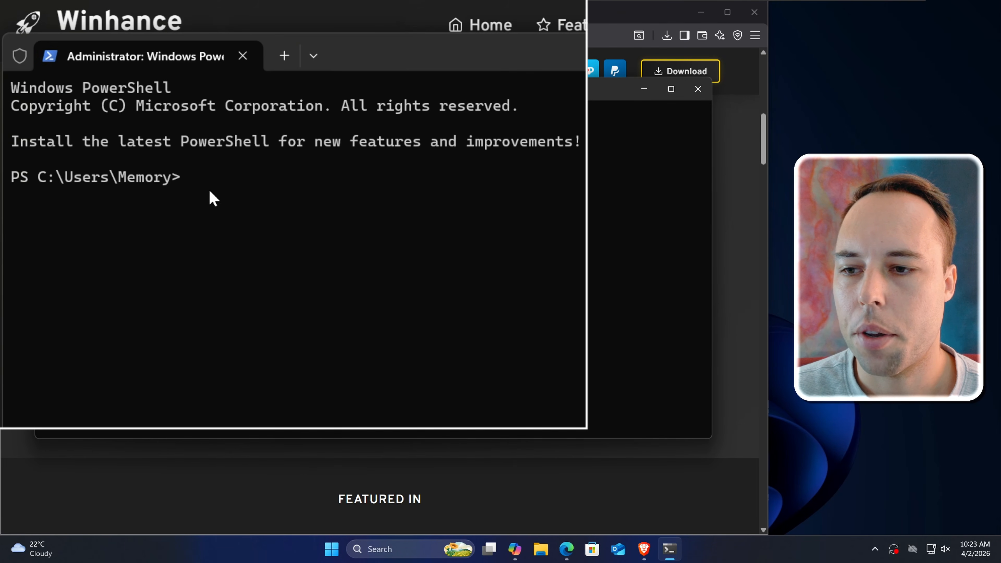
{"action": "key", "text": "ctrl+v"}
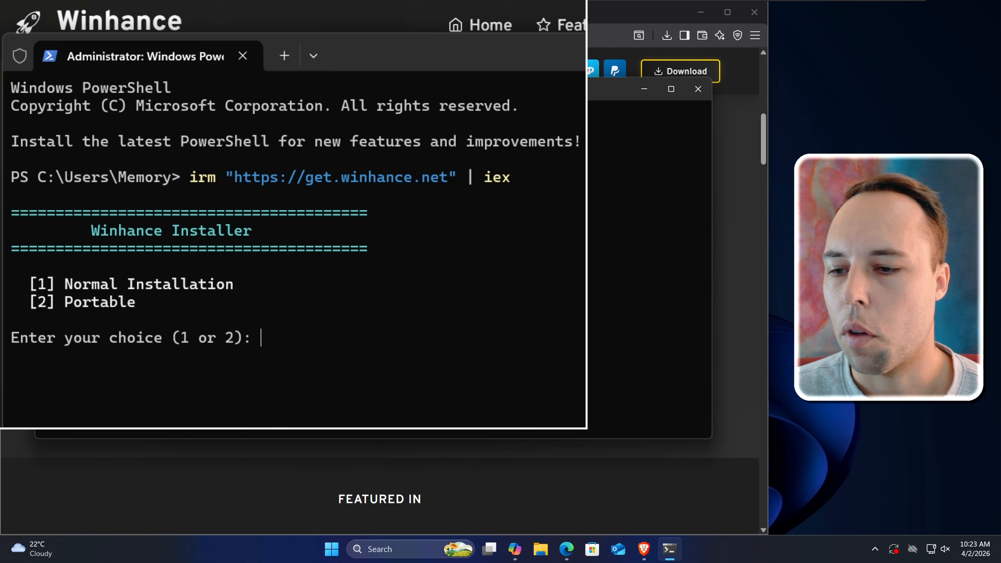
{"action": "type", "text": "1"}
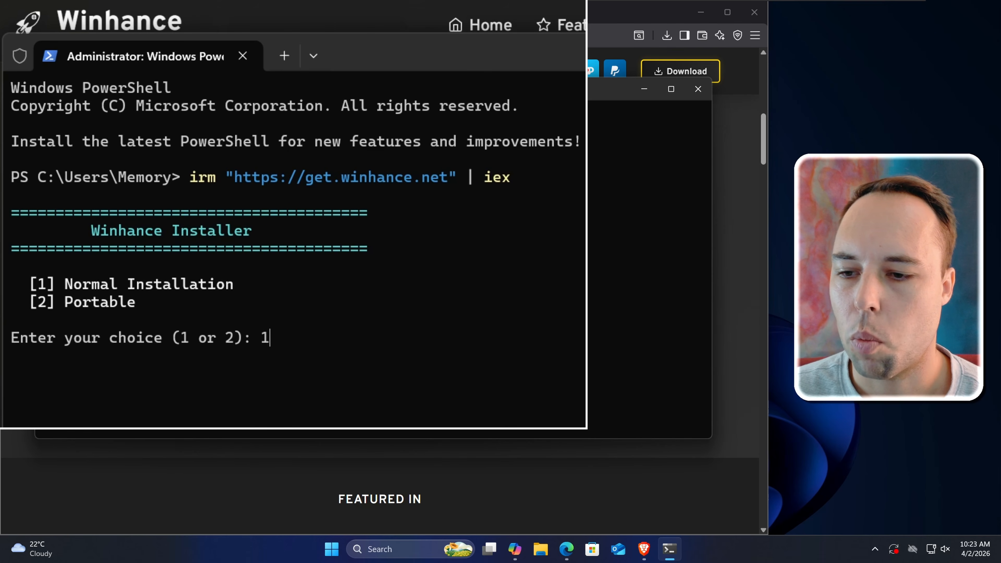
{"action": "key", "text": "Return"}
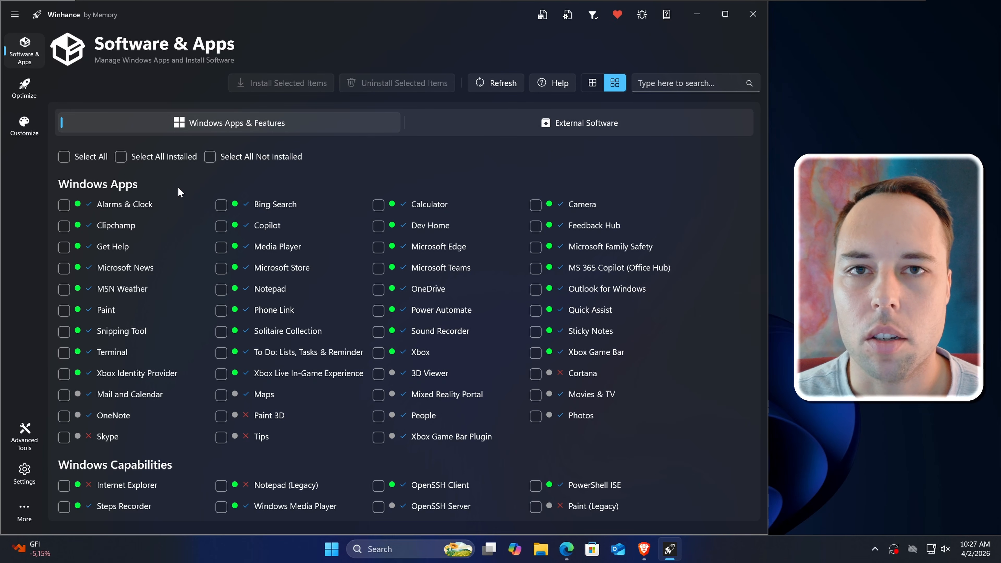
Select Clipchamp, Copilot and MS 365 Copilot (Office Hub) in the Windows Apps list of Winhance
{"action": "left_click", "coordinate": [66, 227]}
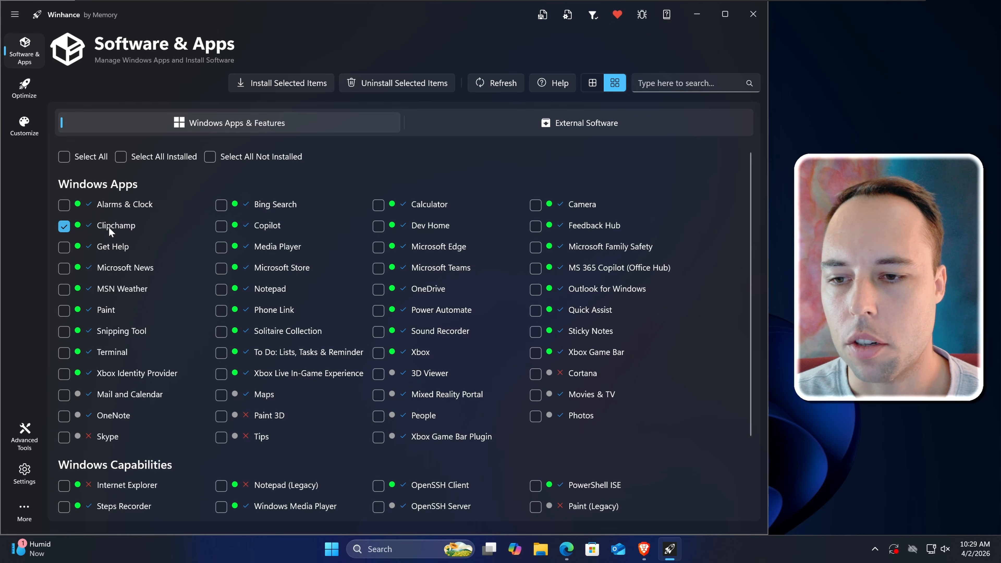
{"action": "left_click", "coordinate": [221, 227]}
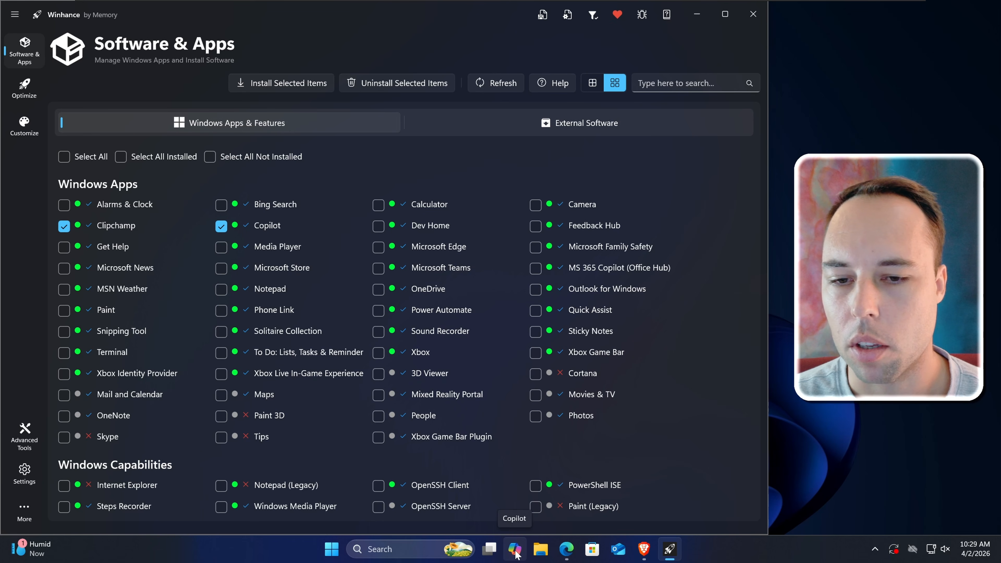
{"action": "left_click", "coordinate": [534, 272]}
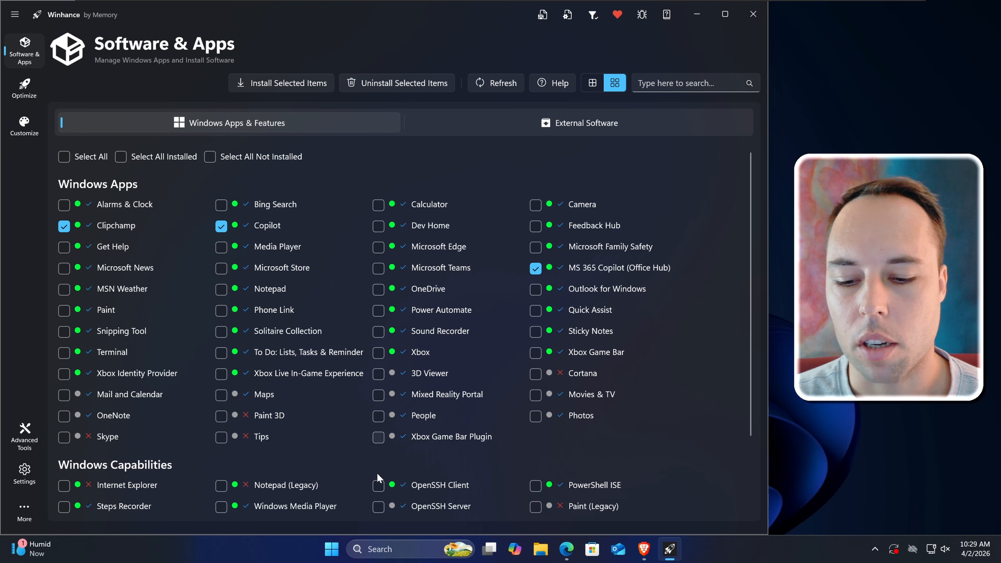
Look through the Start menu's app list for the Copilot and Microsoft 365 Copilot entries
{"action": "left_click", "coordinate": [332, 549]}
{"action": "scroll", "coordinate": [454, 355], "scroll_direction": "down", "scroll_amount": 8}
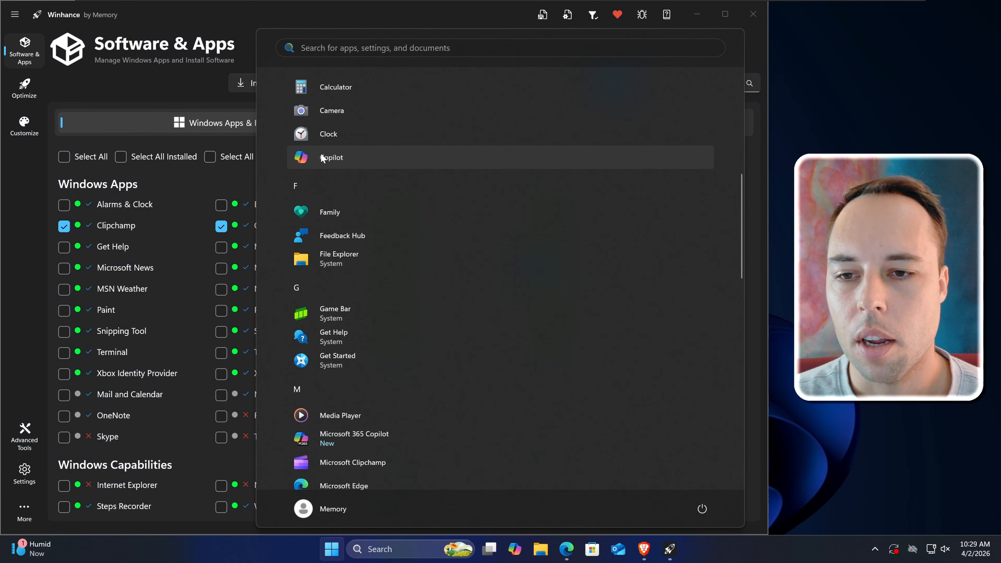
{"action": "scroll", "coordinate": [442, 206], "scroll_direction": "down", "scroll_amount": 5}
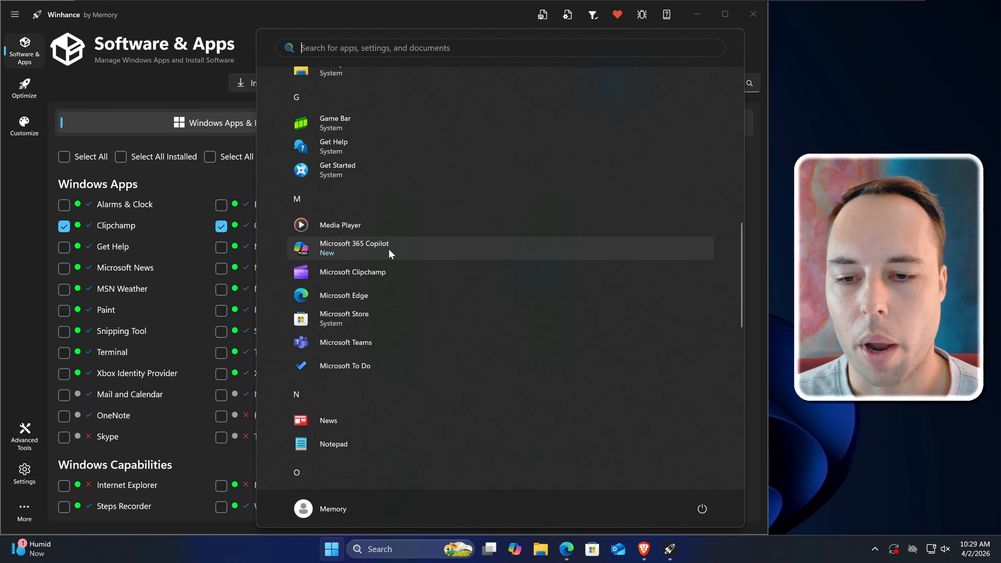
{"action": "left_click", "coordinate": [389, 251]}
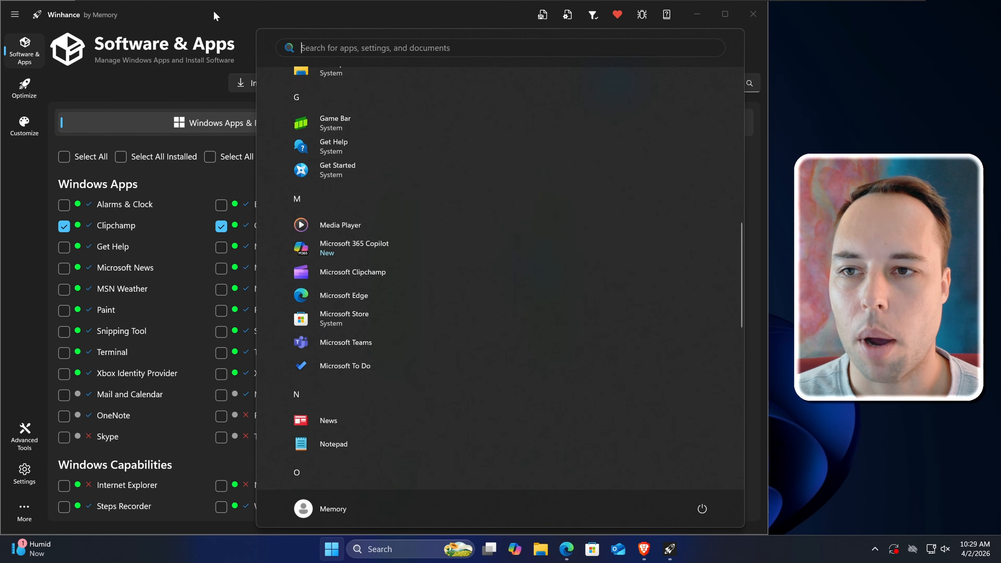
Add Notepad to the selected Windows apps and inspect the Copilot writing options in its open window
{"action": "left_click", "coordinate": [222, 291]}
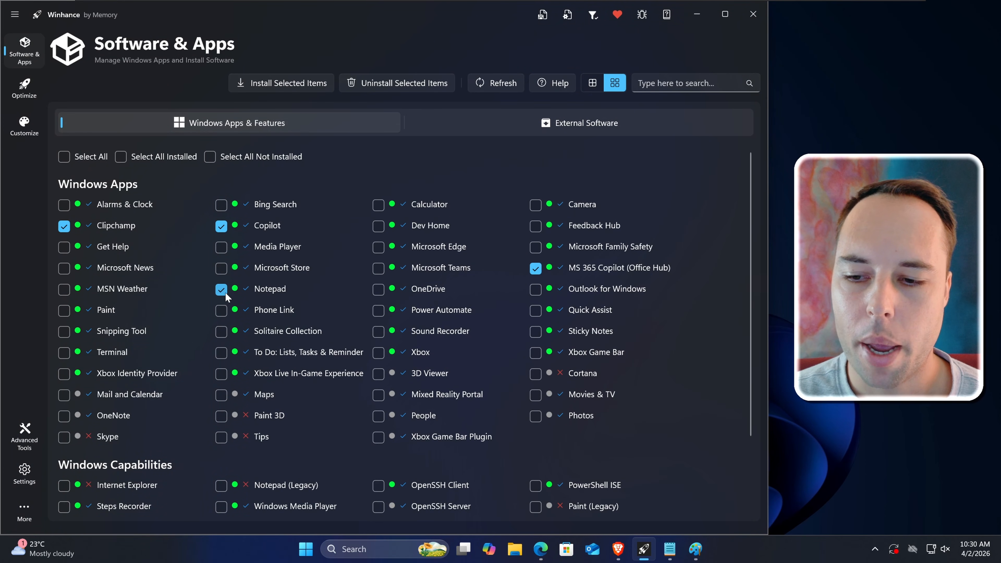
{"action": "left_click", "coordinate": [669, 548]}
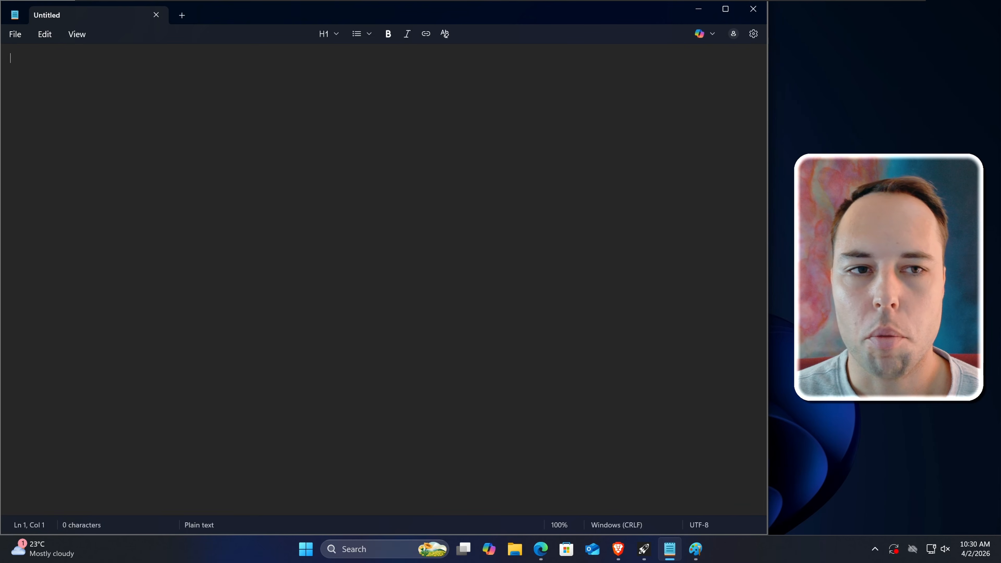
{"action": "left_click", "coordinate": [712, 34]}
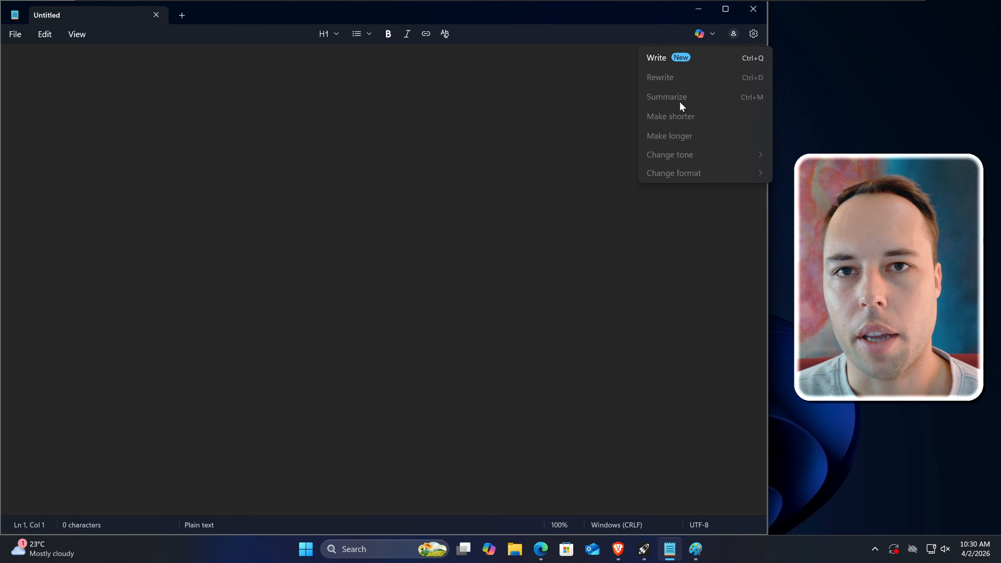
{"action": "left_click", "coordinate": [698, 9]}
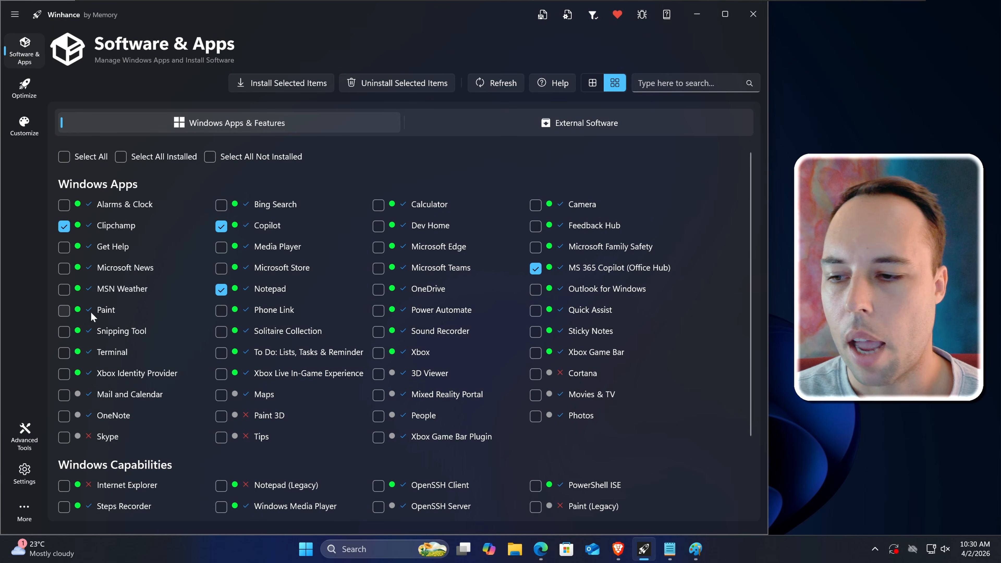
Add Paint to the selected Windows apps and inspect the Copilot image tools in its open window
{"action": "left_click", "coordinate": [67, 314]}
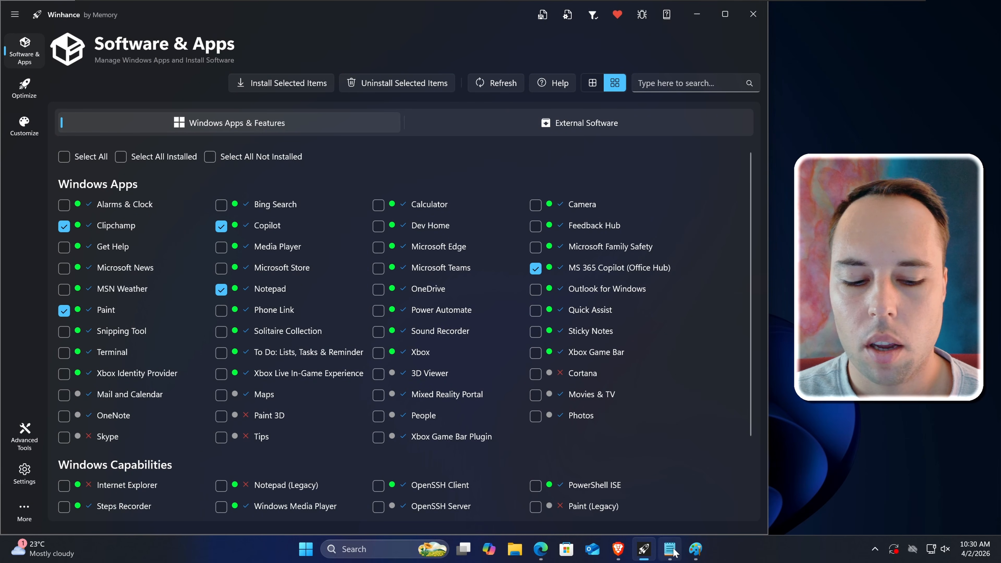
{"action": "left_click", "coordinate": [695, 549]}
{"action": "left_click", "coordinate": [656, 71]}
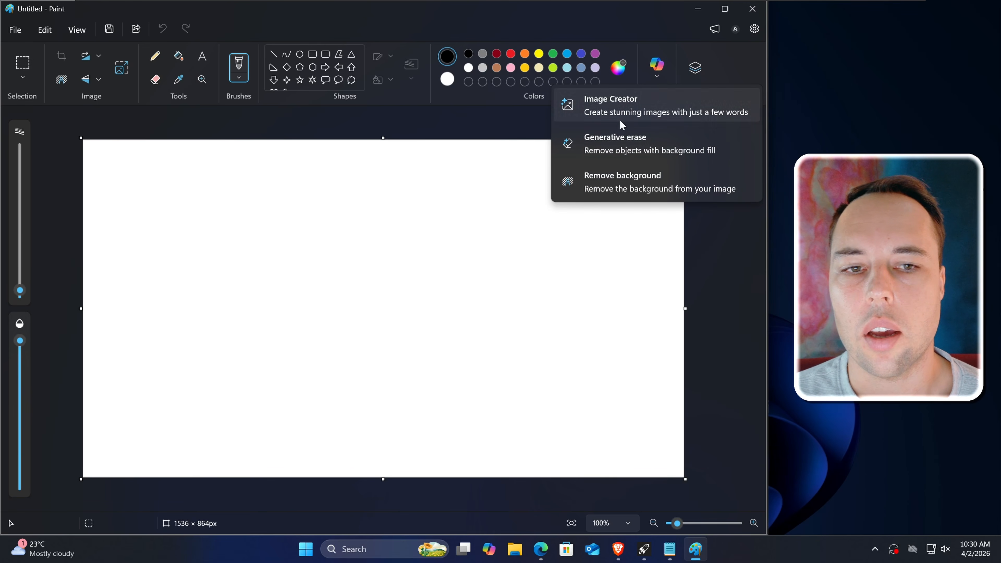
{"action": "left_click", "coordinate": [699, 11]}
Select Recall under Windows Optional Features
{"action": "scroll", "coordinate": [673, 378], "scroll_direction": "down", "scroll_amount": 3}
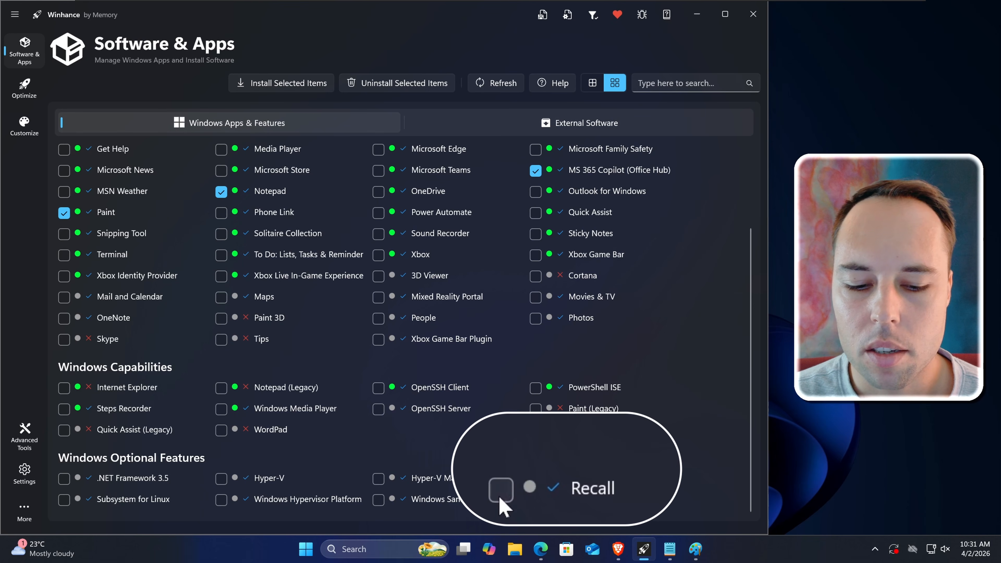
{"action": "left_click", "coordinate": [536, 479]}
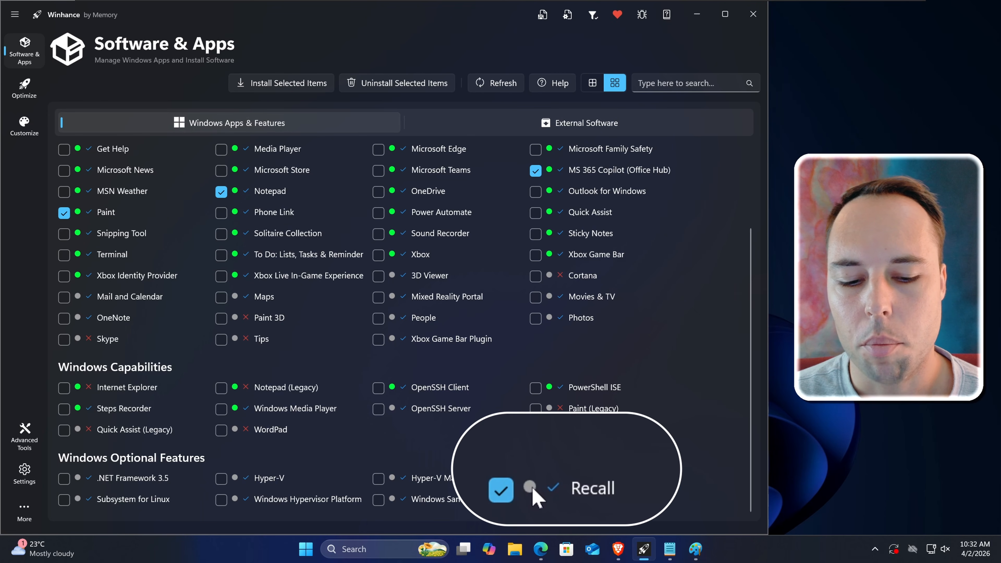
{"action": "mouse_move", "coordinate": [532, 487]}
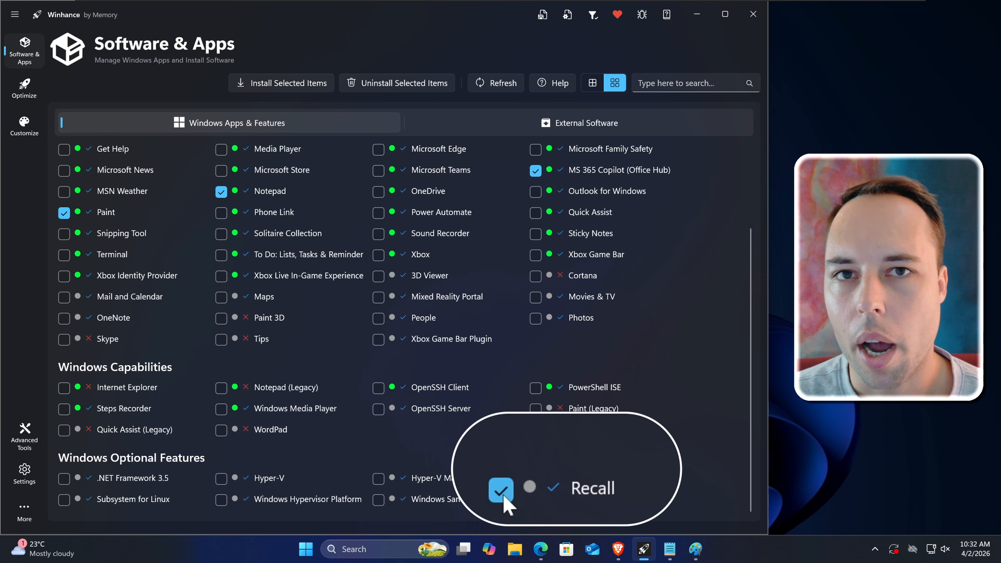
Uninstall the selected items, including Microsoft Edge, with the option to save removal scripts for continuous removal turned off
{"action": "scroll", "coordinate": [687, 457], "scroll_direction": "up", "scroll_amount": 3}
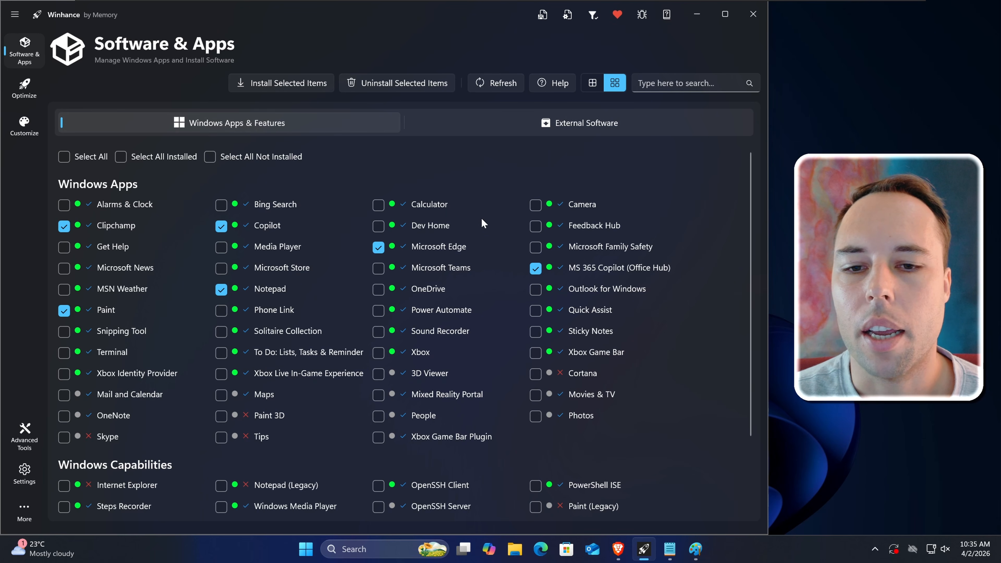
{"action": "left_click", "coordinate": [396, 83]}
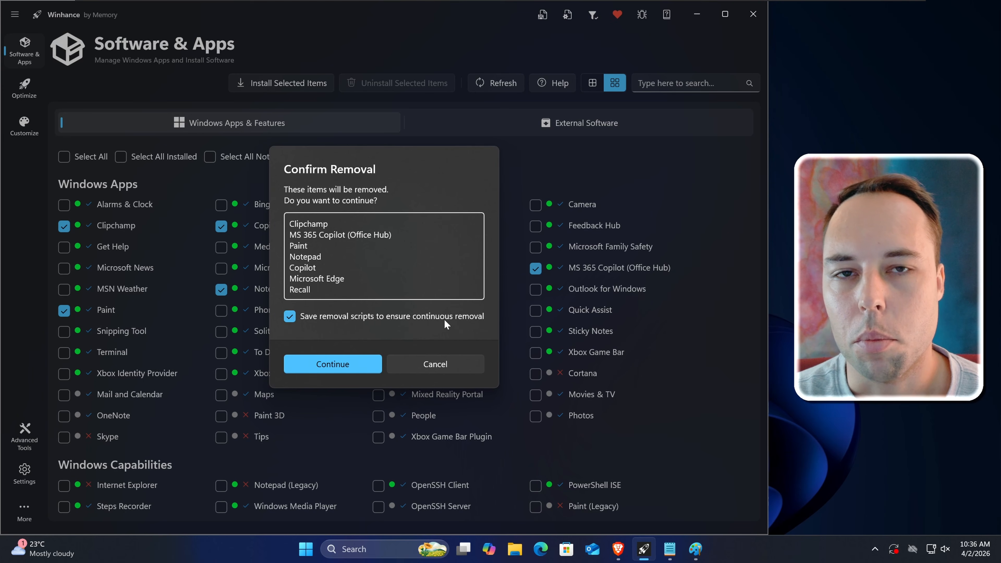
{"action": "left_click", "coordinate": [289, 317]}
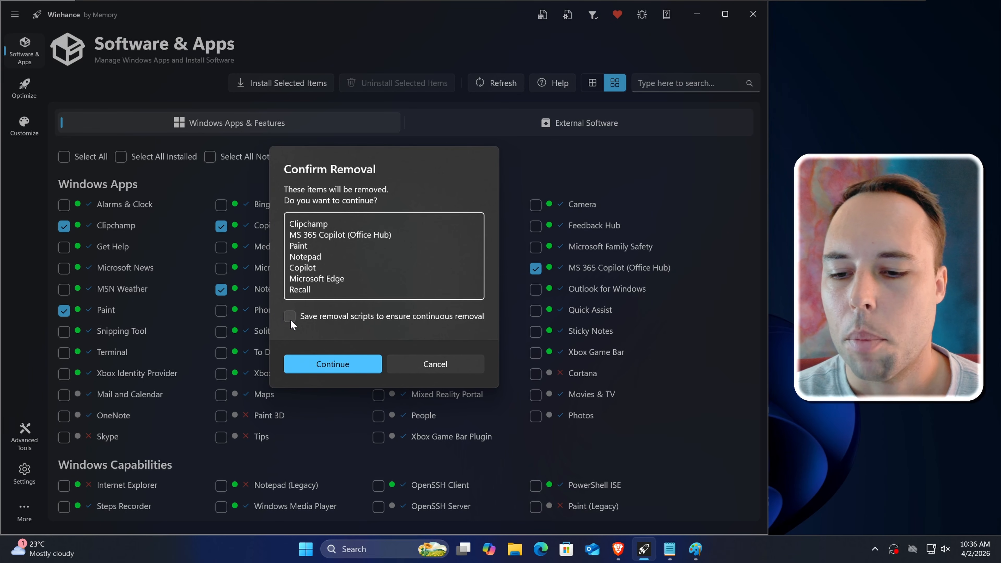
{"action": "left_click", "coordinate": [354, 364]}
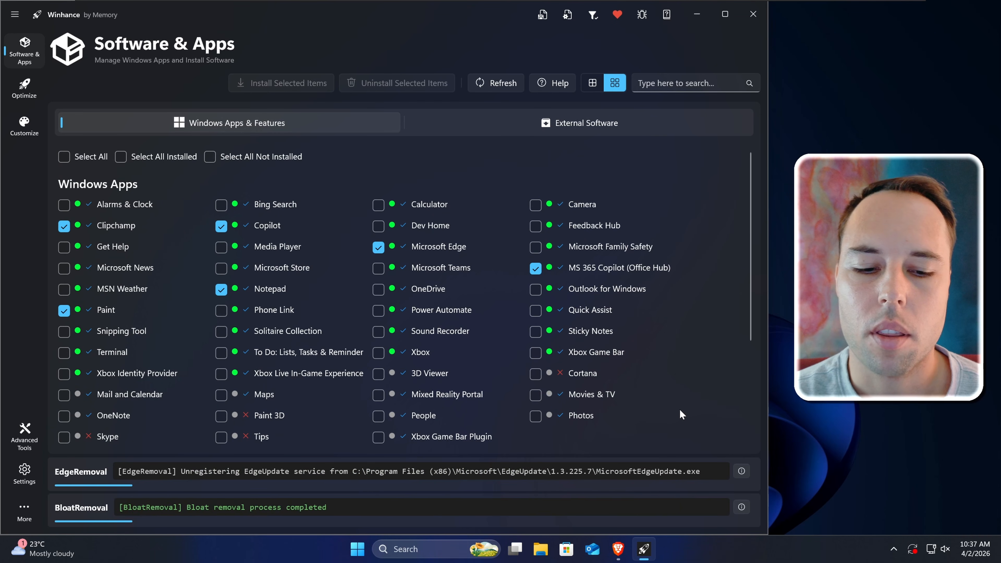
{"action": "scroll", "coordinate": [688, 390], "scroll_direction": "down", "scroll_amount": 3}
{"action": "left_click", "coordinate": [536, 412]}
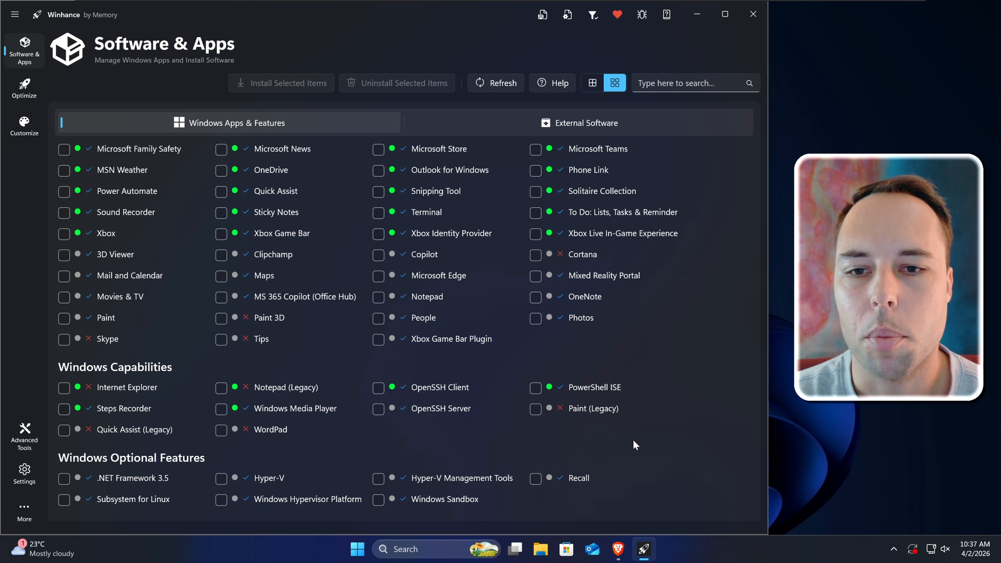
Review the installation status of the Windows apps, capabilities and optional features, including Copilot, Microsoft Edge, Notepad and Recall
{"action": "scroll", "coordinate": [632, 438], "scroll_direction": "up", "scroll_amount": 3}
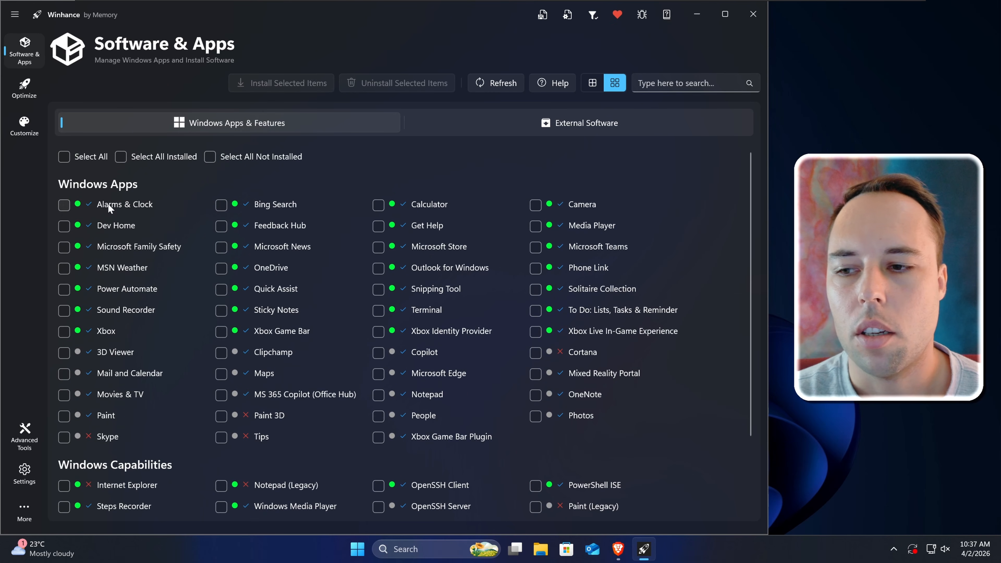
{"action": "scroll", "coordinate": [229, 320], "scroll_direction": "down", "scroll_amount": 2}
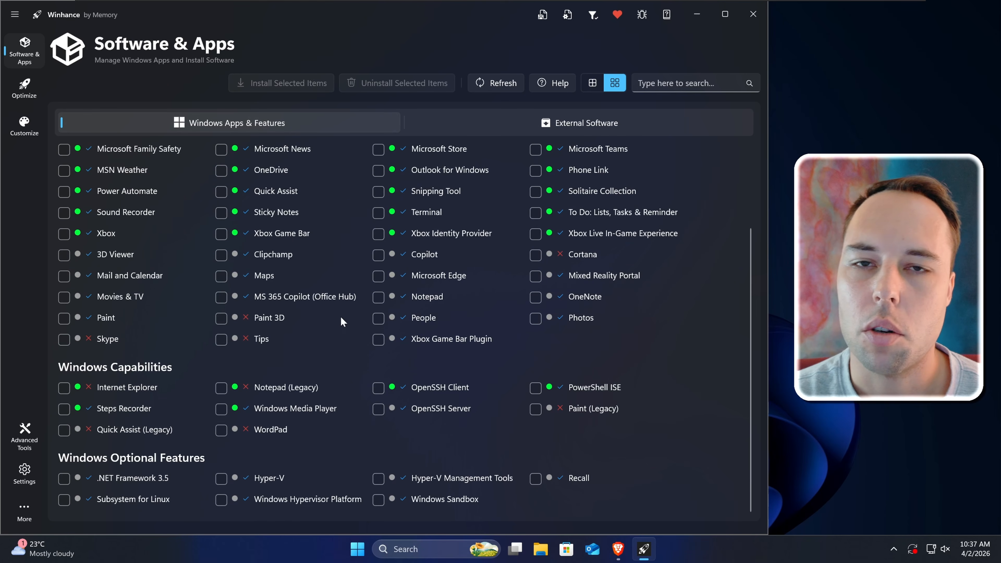
{"action": "scroll", "coordinate": [297, 332], "scroll_direction": "up", "scroll_amount": 2}
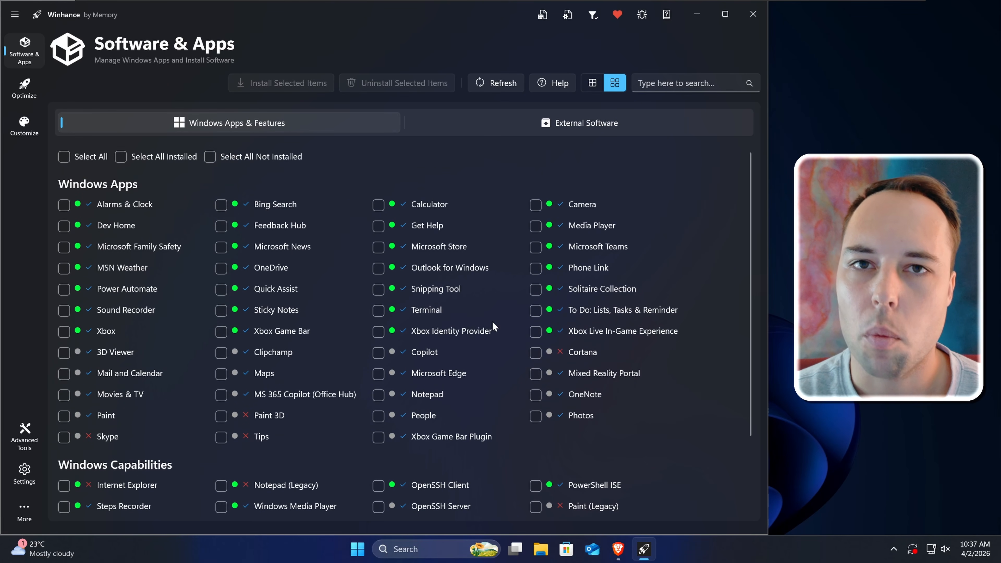
{"action": "scroll", "coordinate": [473, 323], "scroll_direction": "down", "scroll_amount": 2}
{"action": "scroll", "coordinate": [413, 343], "scroll_direction": "up", "scroll_amount": 2}
{"action": "scroll", "coordinate": [392, 327], "scroll_direction": "down", "scroll_amount": 1}
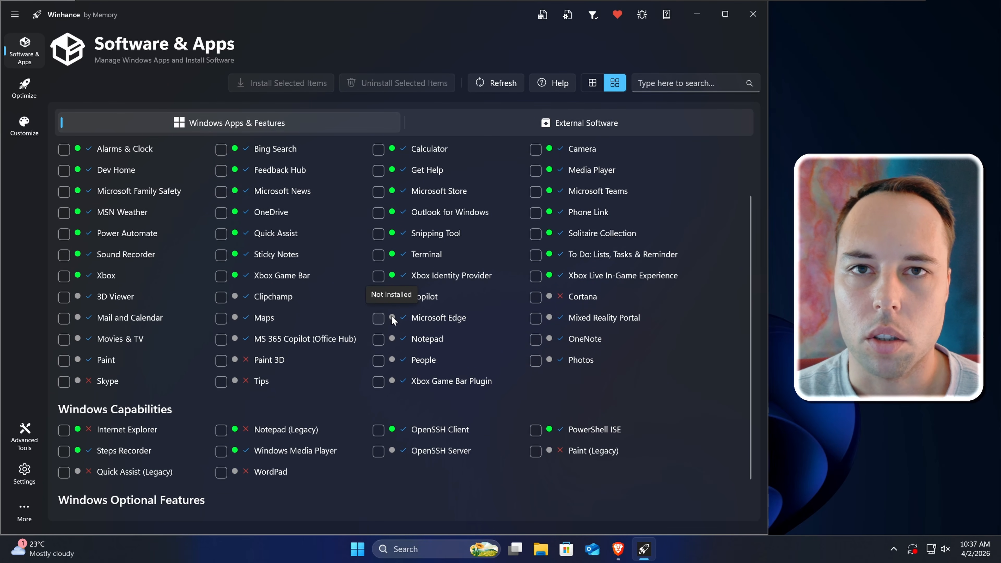
{"action": "scroll", "coordinate": [393, 318], "scroll_direction": "up", "scroll_amount": 1}
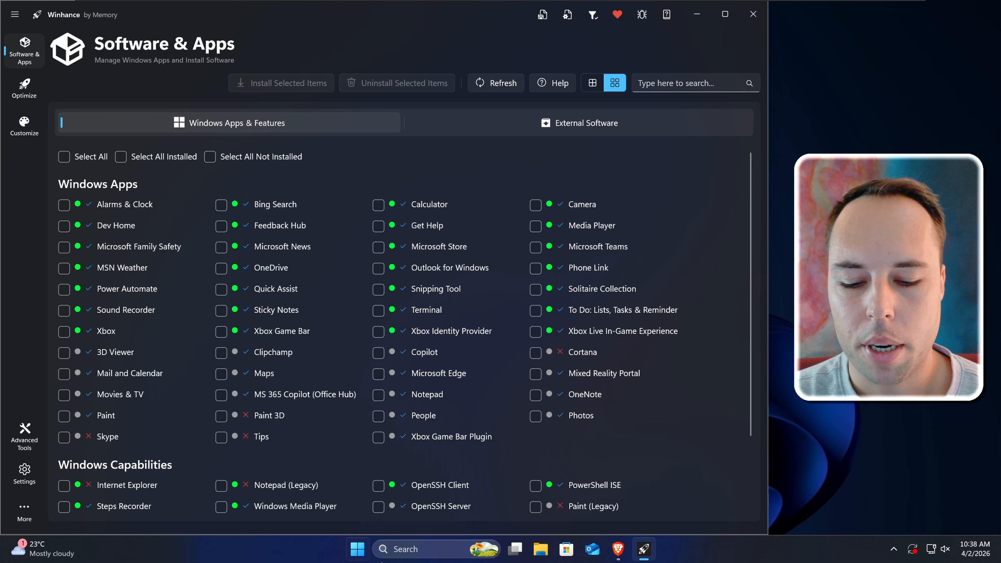
Look through the full list of apps in the Start menu for the removed apps, then close the menu
{"action": "left_click", "coordinate": [359, 554]}
{"action": "scroll", "coordinate": [579, 317], "scroll_direction": "down", "scroll_amount": 5}
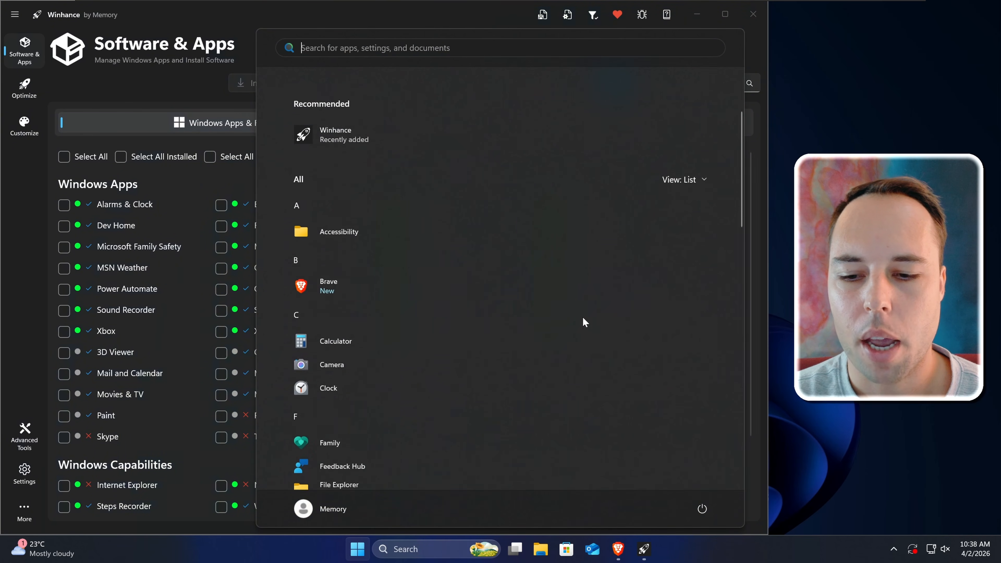
{"action": "scroll", "coordinate": [526, 215], "scroll_direction": "down", "scroll_amount": 6}
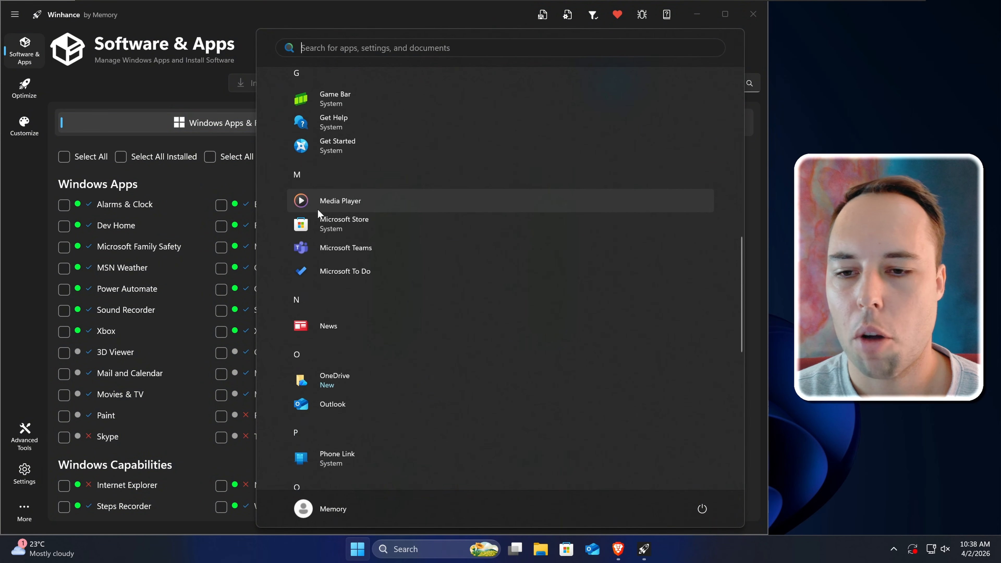
{"action": "scroll", "coordinate": [475, 217], "scroll_direction": "down", "scroll_amount": 2}
{"action": "scroll", "coordinate": [474, 213], "scroll_direction": "down", "scroll_amount": 3}
{"action": "scroll", "coordinate": [468, 187], "scroll_direction": "up", "scroll_amount": 3}
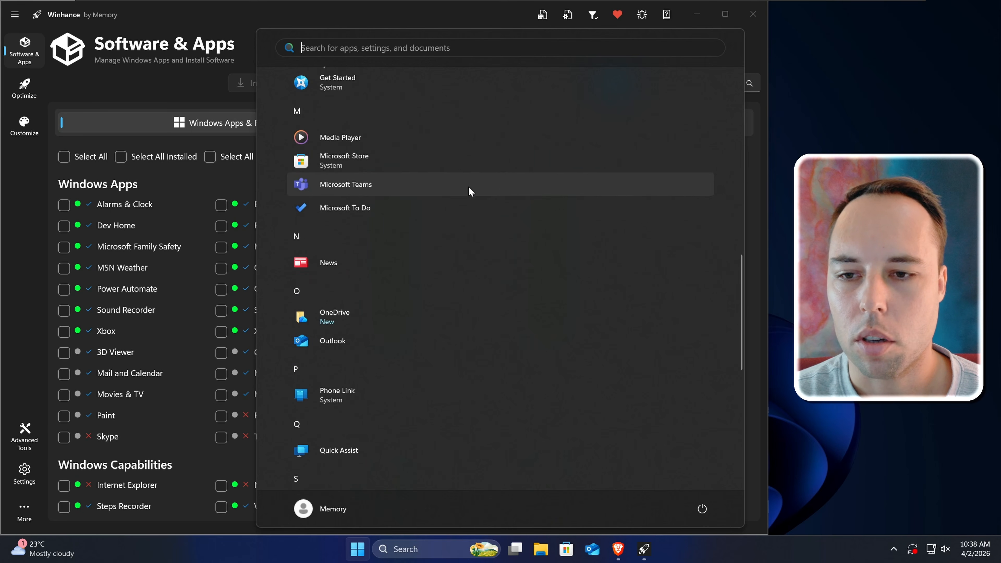
{"action": "scroll", "coordinate": [484, 237], "scroll_direction": "down", "scroll_amount": 5}
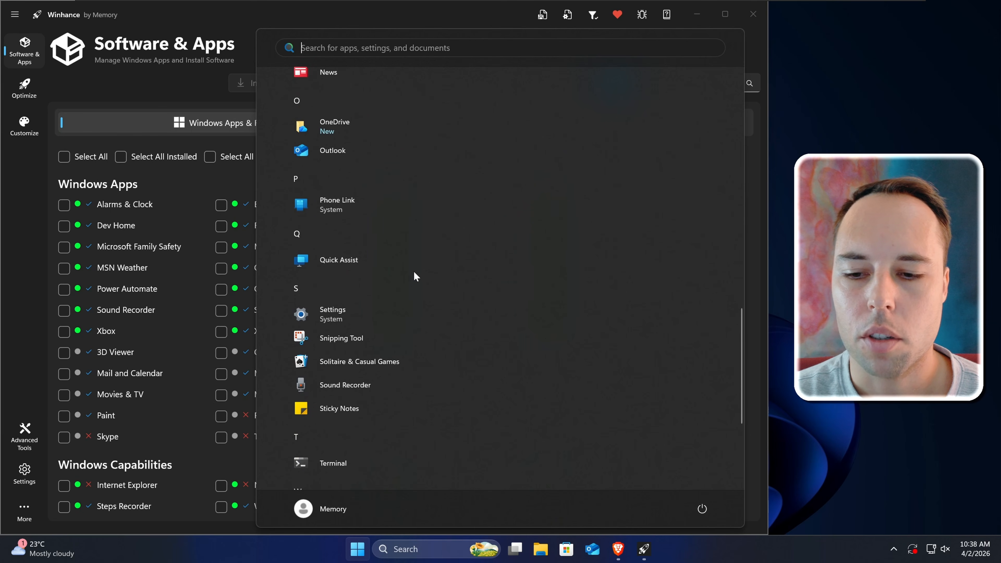
{"action": "scroll", "coordinate": [413, 272], "scroll_direction": "down", "scroll_amount": 5}
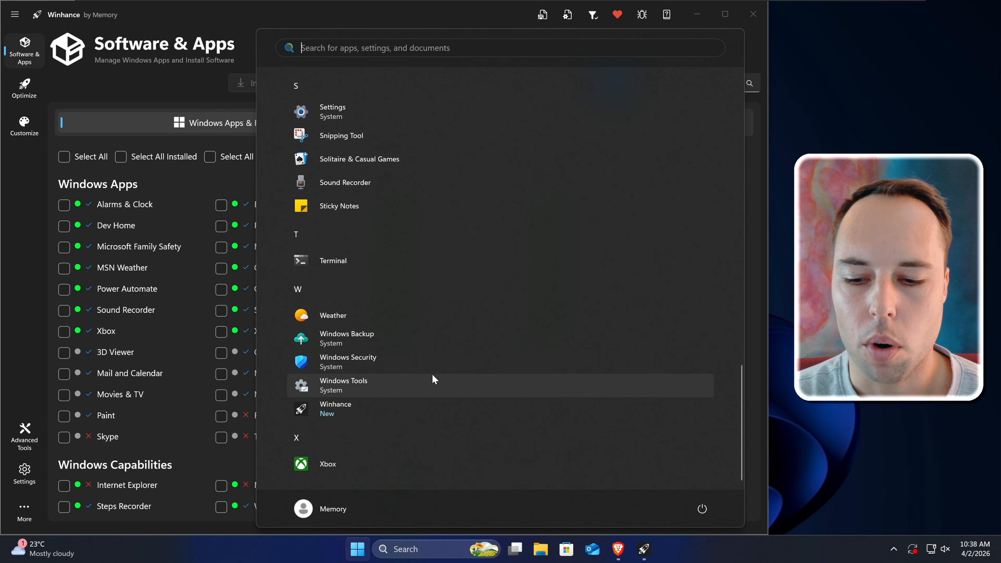
{"action": "left_click", "coordinate": [656, 540]}
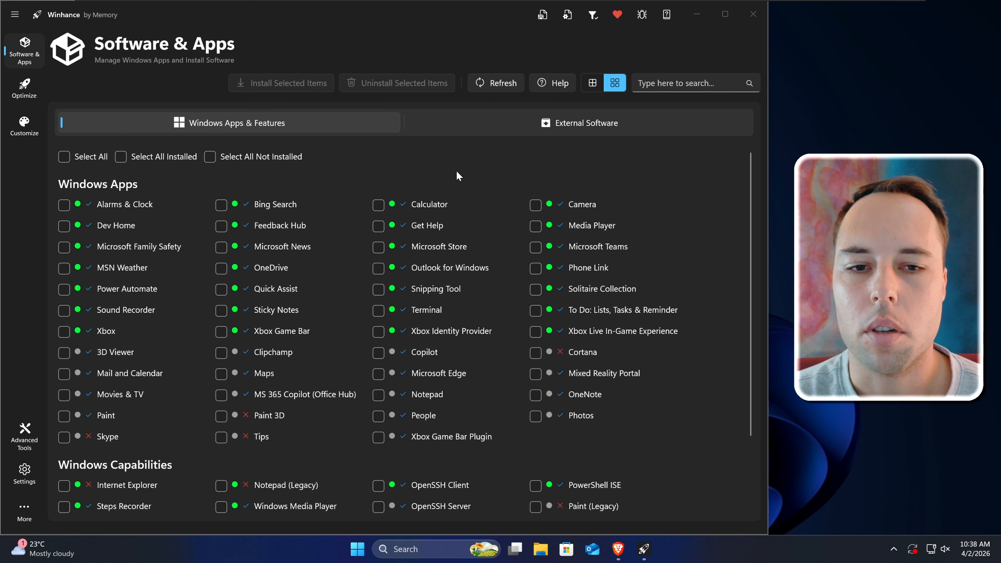
Search the external software for "notepad" and install Notepad++
{"action": "left_click", "coordinate": [621, 124]}
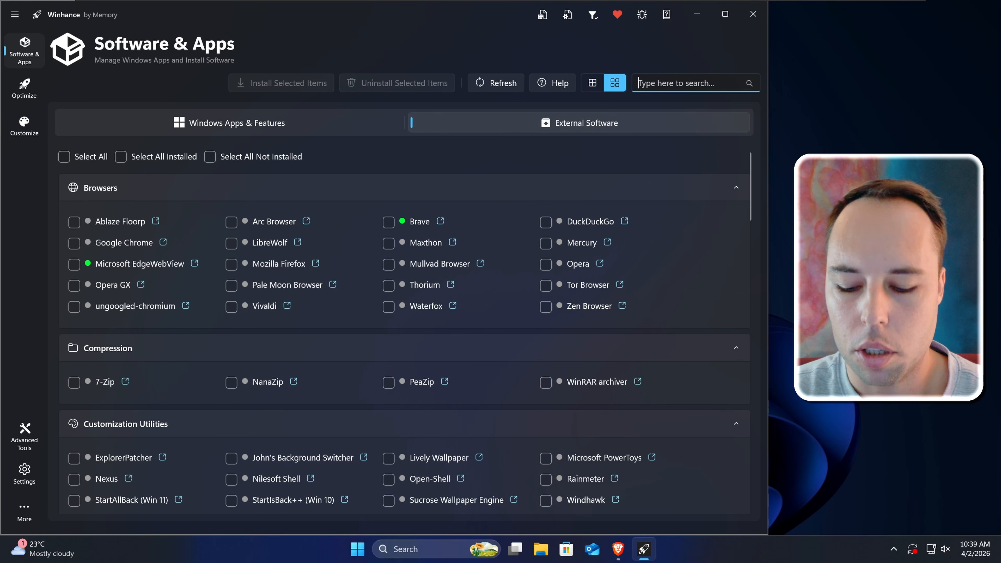
{"action": "type", "text": "notepad"}
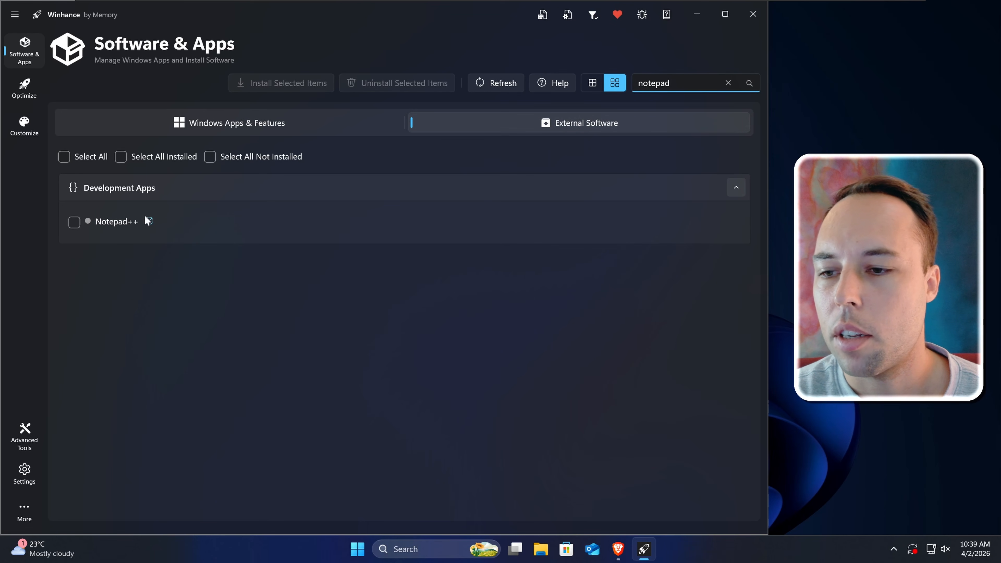
{"action": "left_click", "coordinate": [87, 222]}
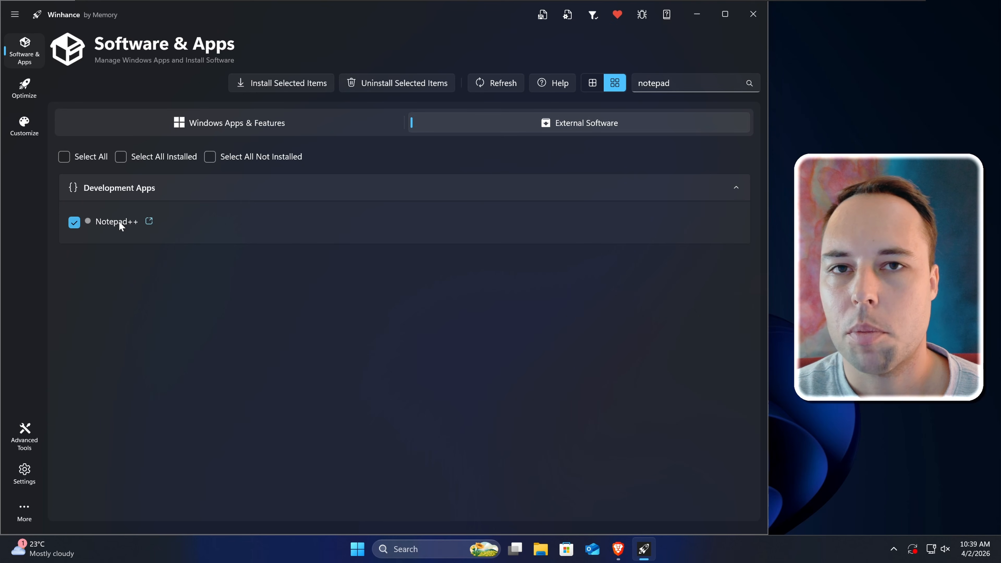
{"action": "left_click", "coordinate": [282, 83]}
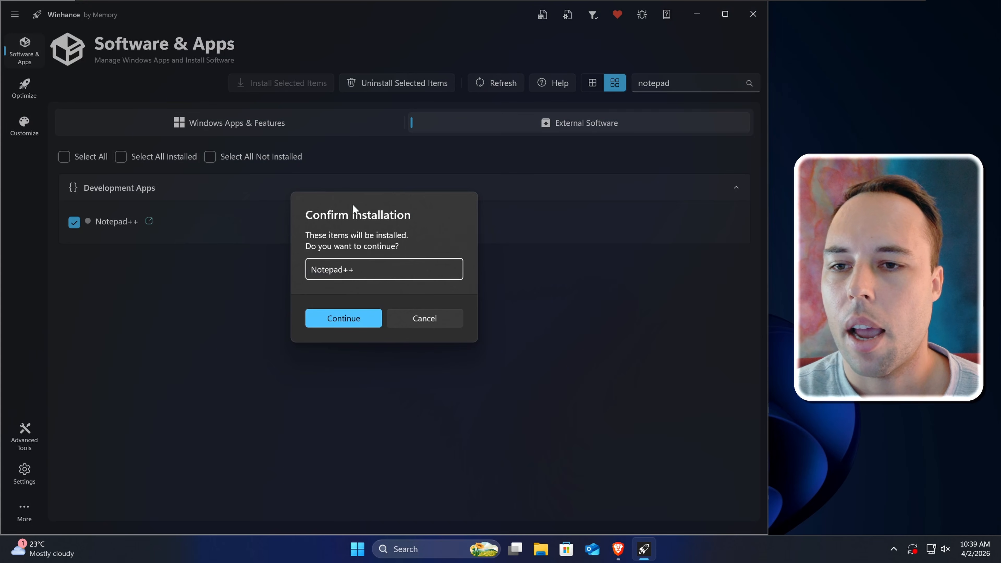
{"action": "left_click", "coordinate": [357, 316]}
Launch the newly installed Notepad++ from the recently added apps
{"action": "key", "text": "super"}
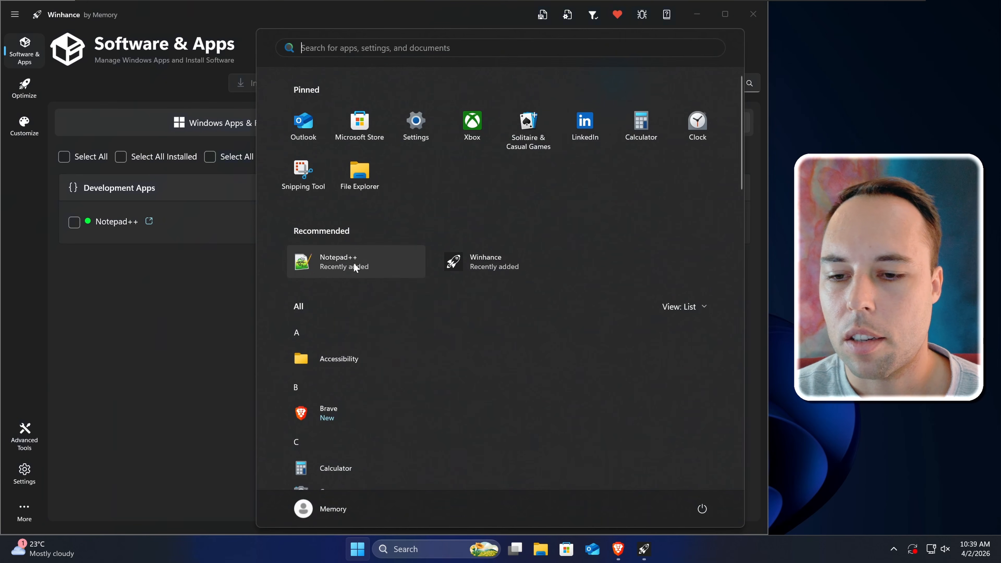
{"action": "left_click", "coordinate": [353, 261]}
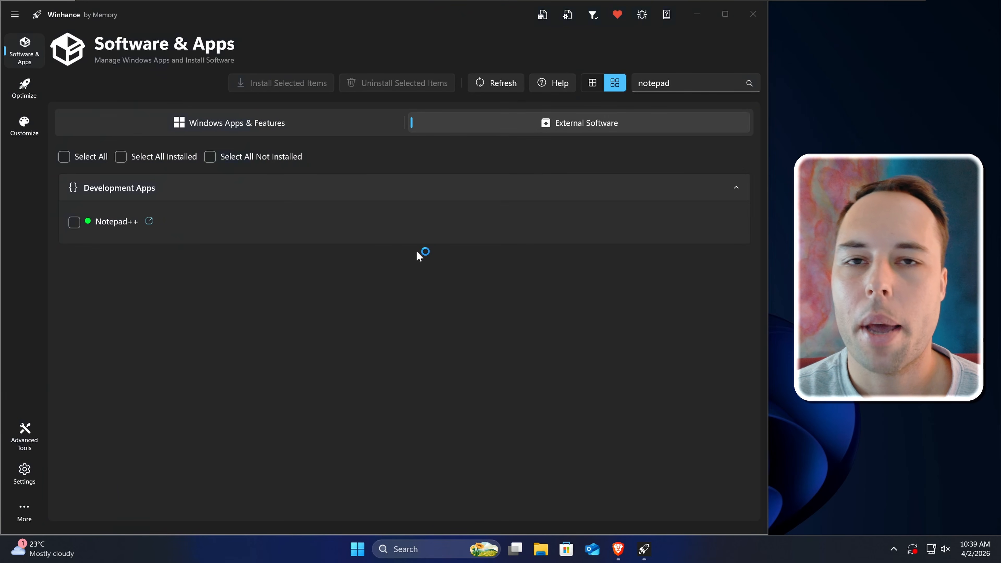
{"action": "left_click_drag", "start_coordinate": [396, 272], "coordinate": [769, 535]}
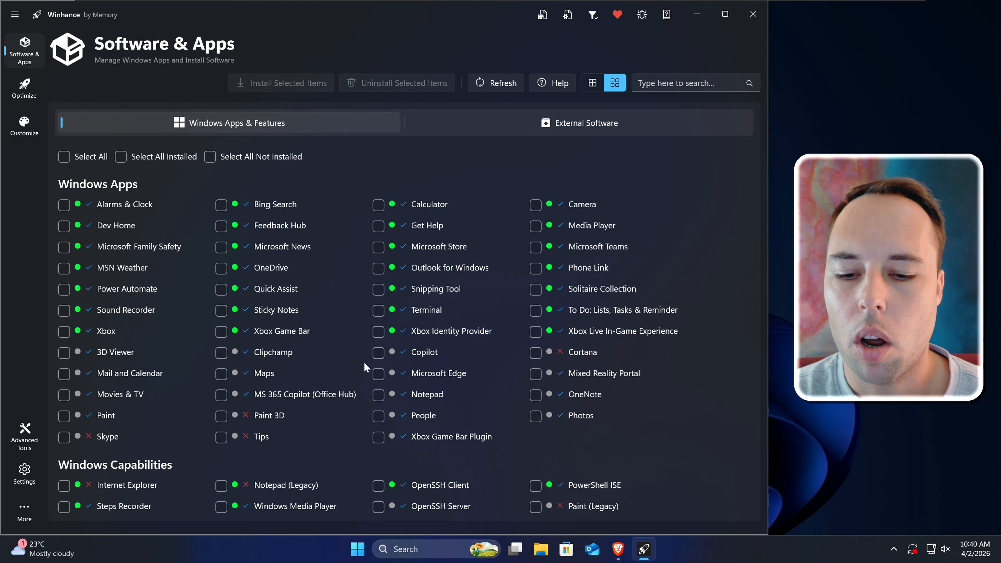
Select Copilot among the Windows apps, then inspect the start page of the open Copilot window and close that window
{"action": "left_click", "coordinate": [377, 354]}
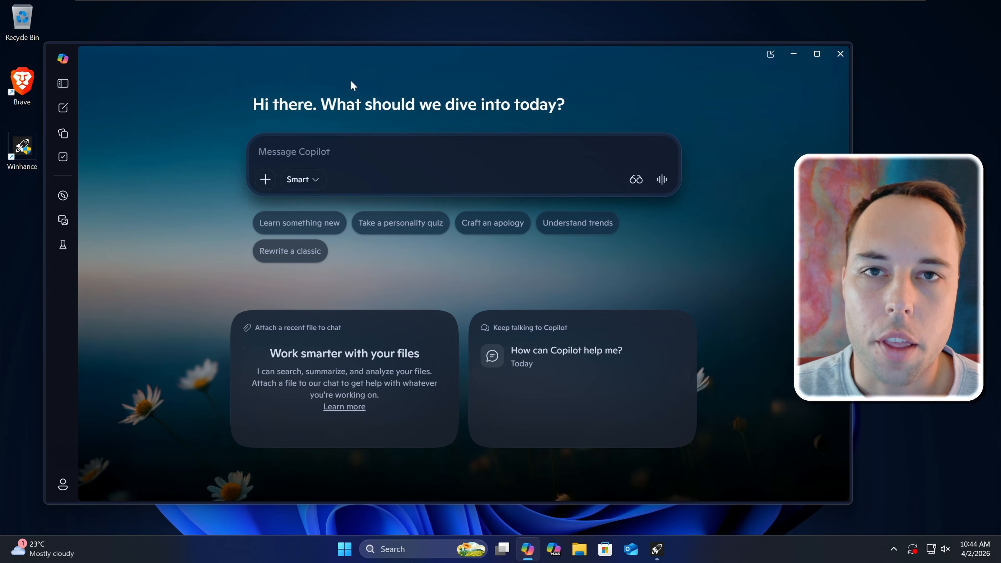
{"action": "left_click_drag", "start_coordinate": [247, 105], "coordinate": [567, 112]}
{"action": "left_click", "coordinate": [579, 112]}
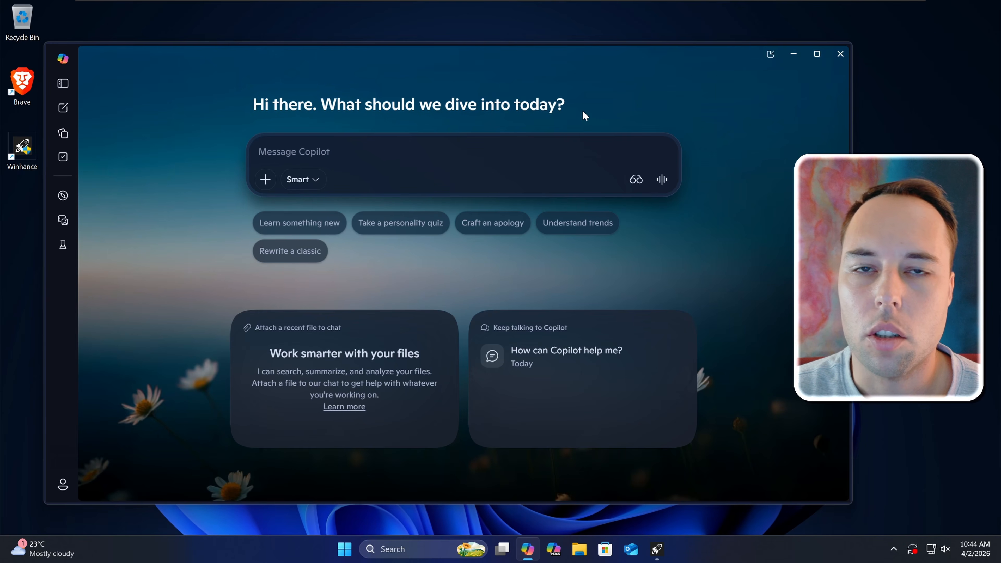
{"action": "left_click", "coordinate": [840, 54]}
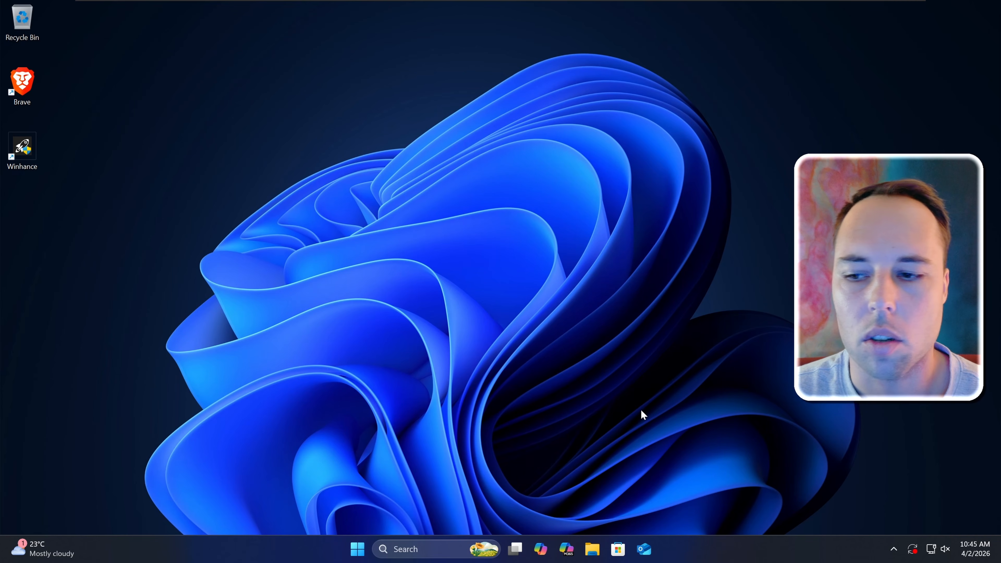
Restart the PC
{"action": "left_click", "coordinate": [357, 549]}
{"action": "left_click", "coordinate": [698, 509]}
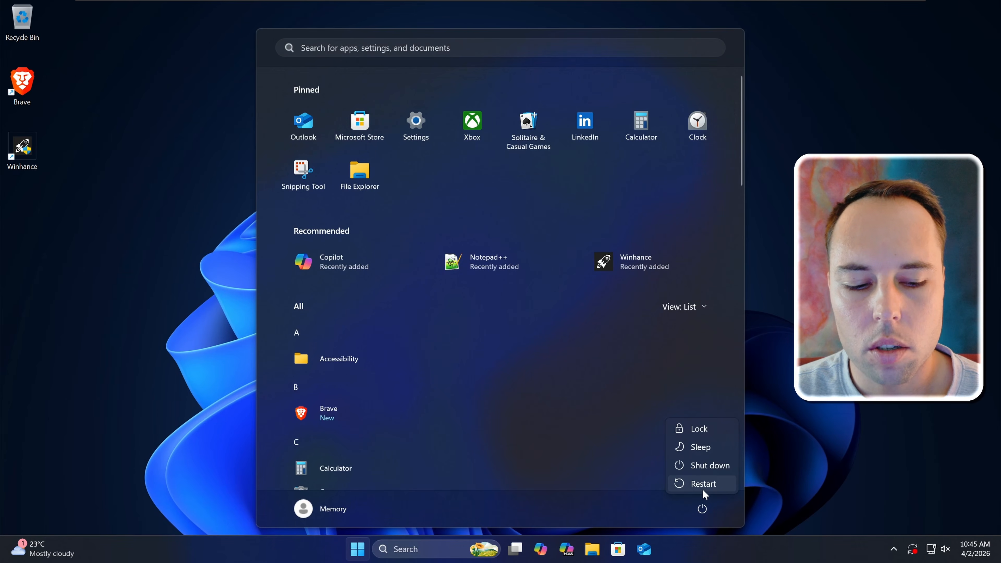
{"action": "left_click", "coordinate": [702, 488]}
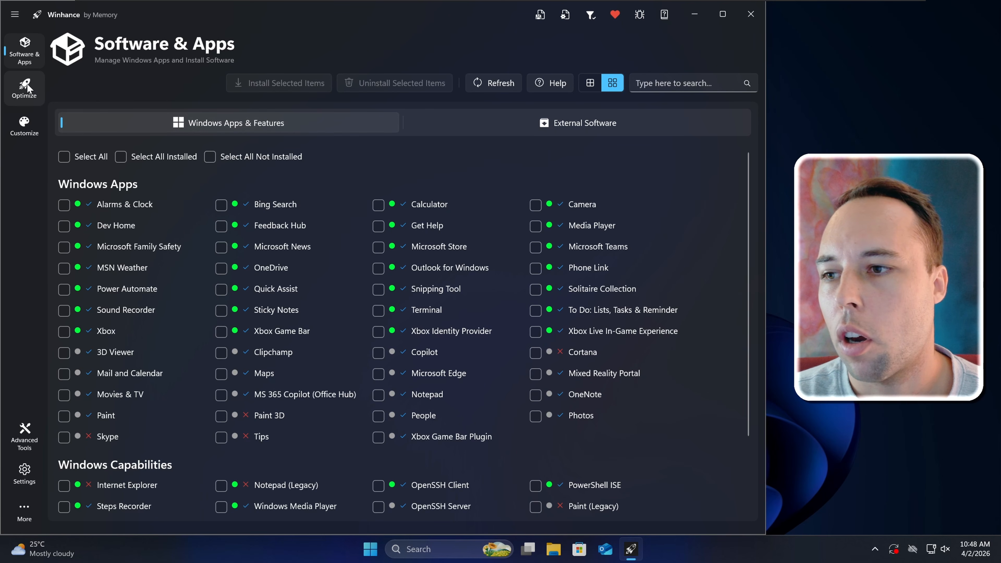
View Winhance's Optimizations, Customizations and Advanced Tools sections to see which categories each one offers
{"action": "left_click", "coordinate": [39, 85]}
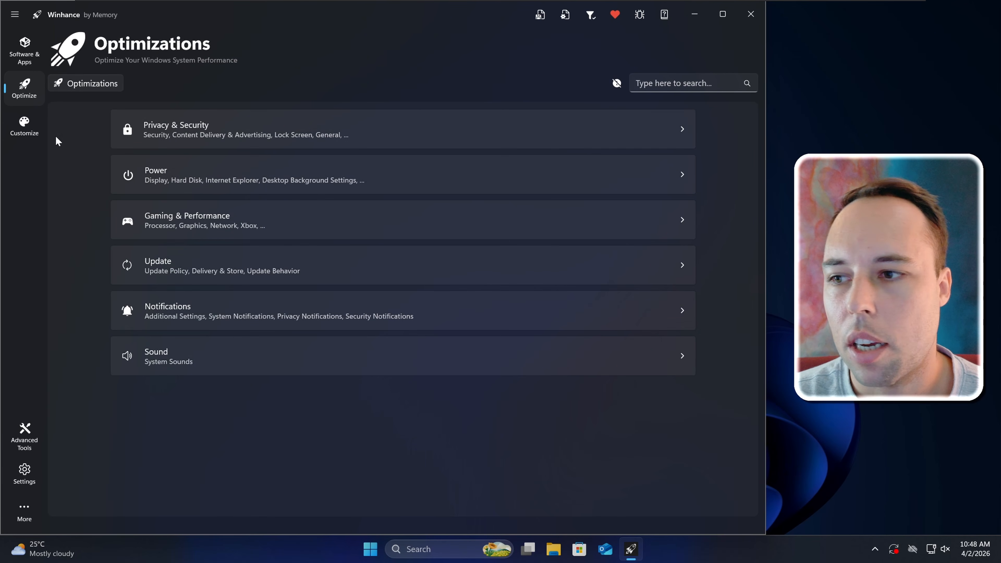
{"action": "left_click", "coordinate": [29, 128]}
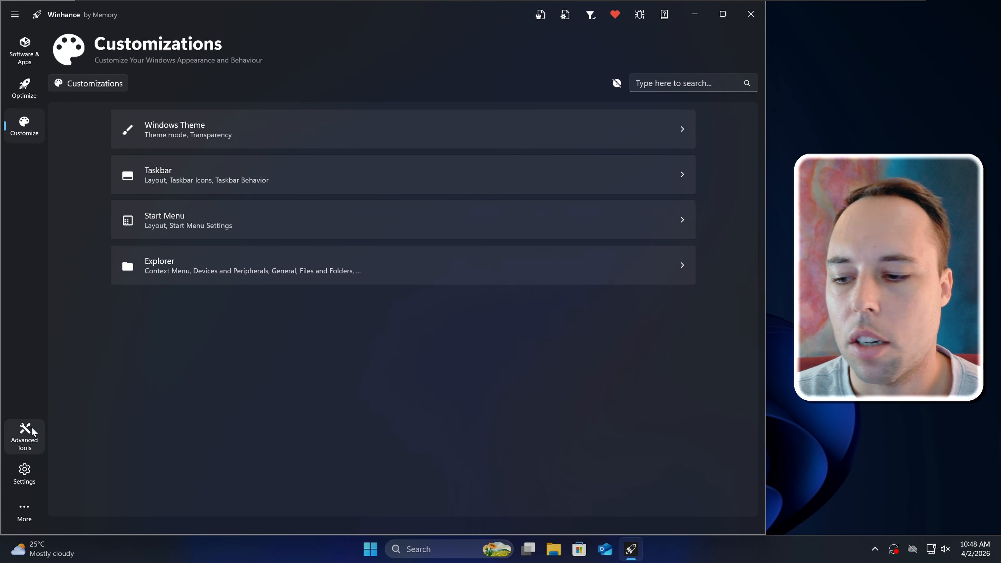
{"action": "left_click", "coordinate": [32, 430]}
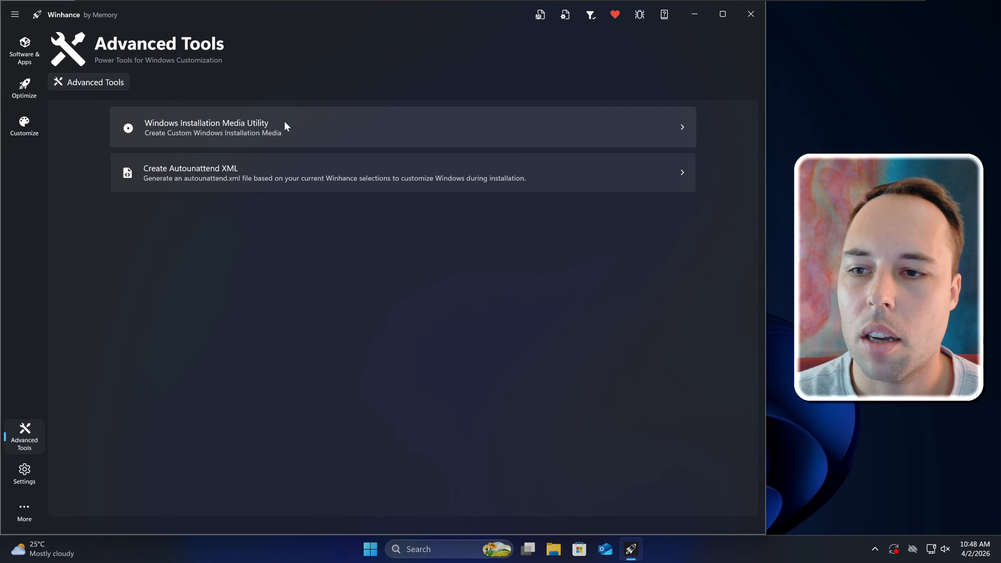